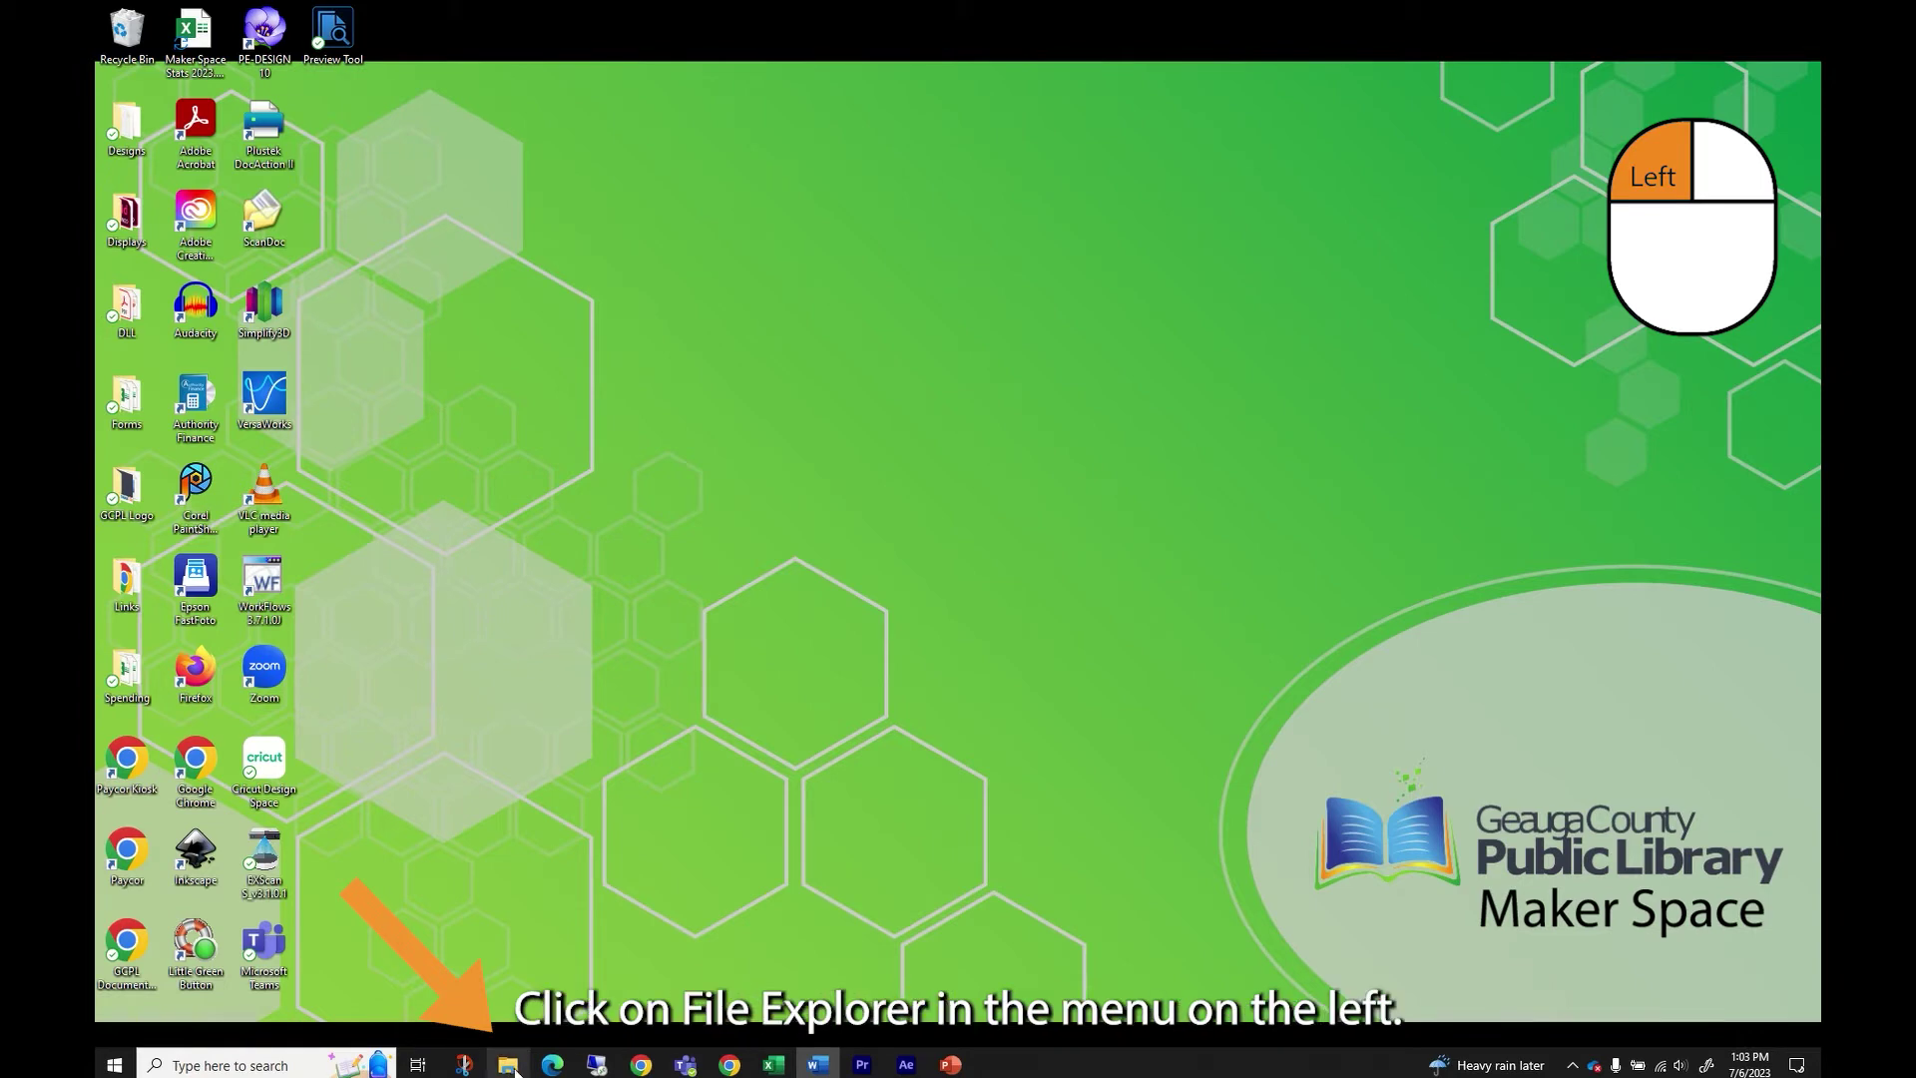
Step: Rename the USB drive (D:) to 'USB SMITH' and open it to view its files
click(512, 1066)
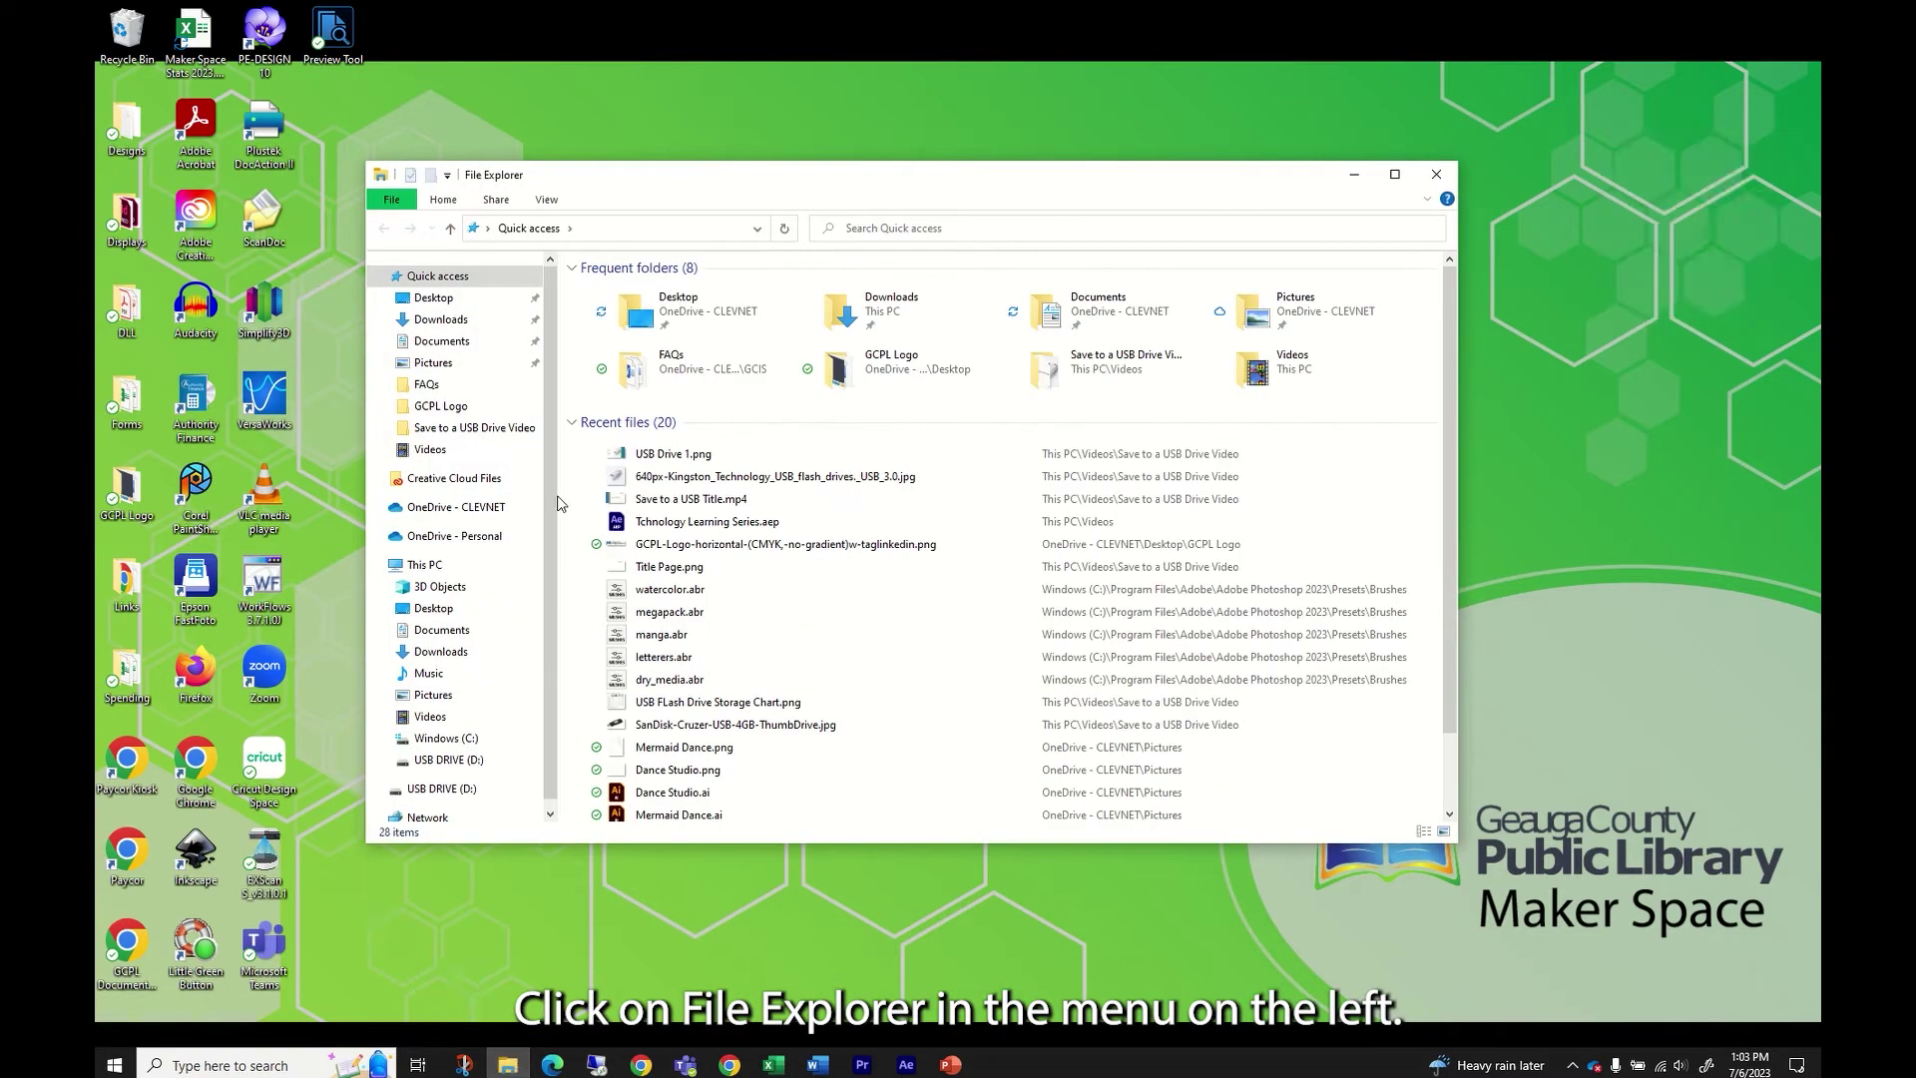
scroll(523, 526, down, 1)
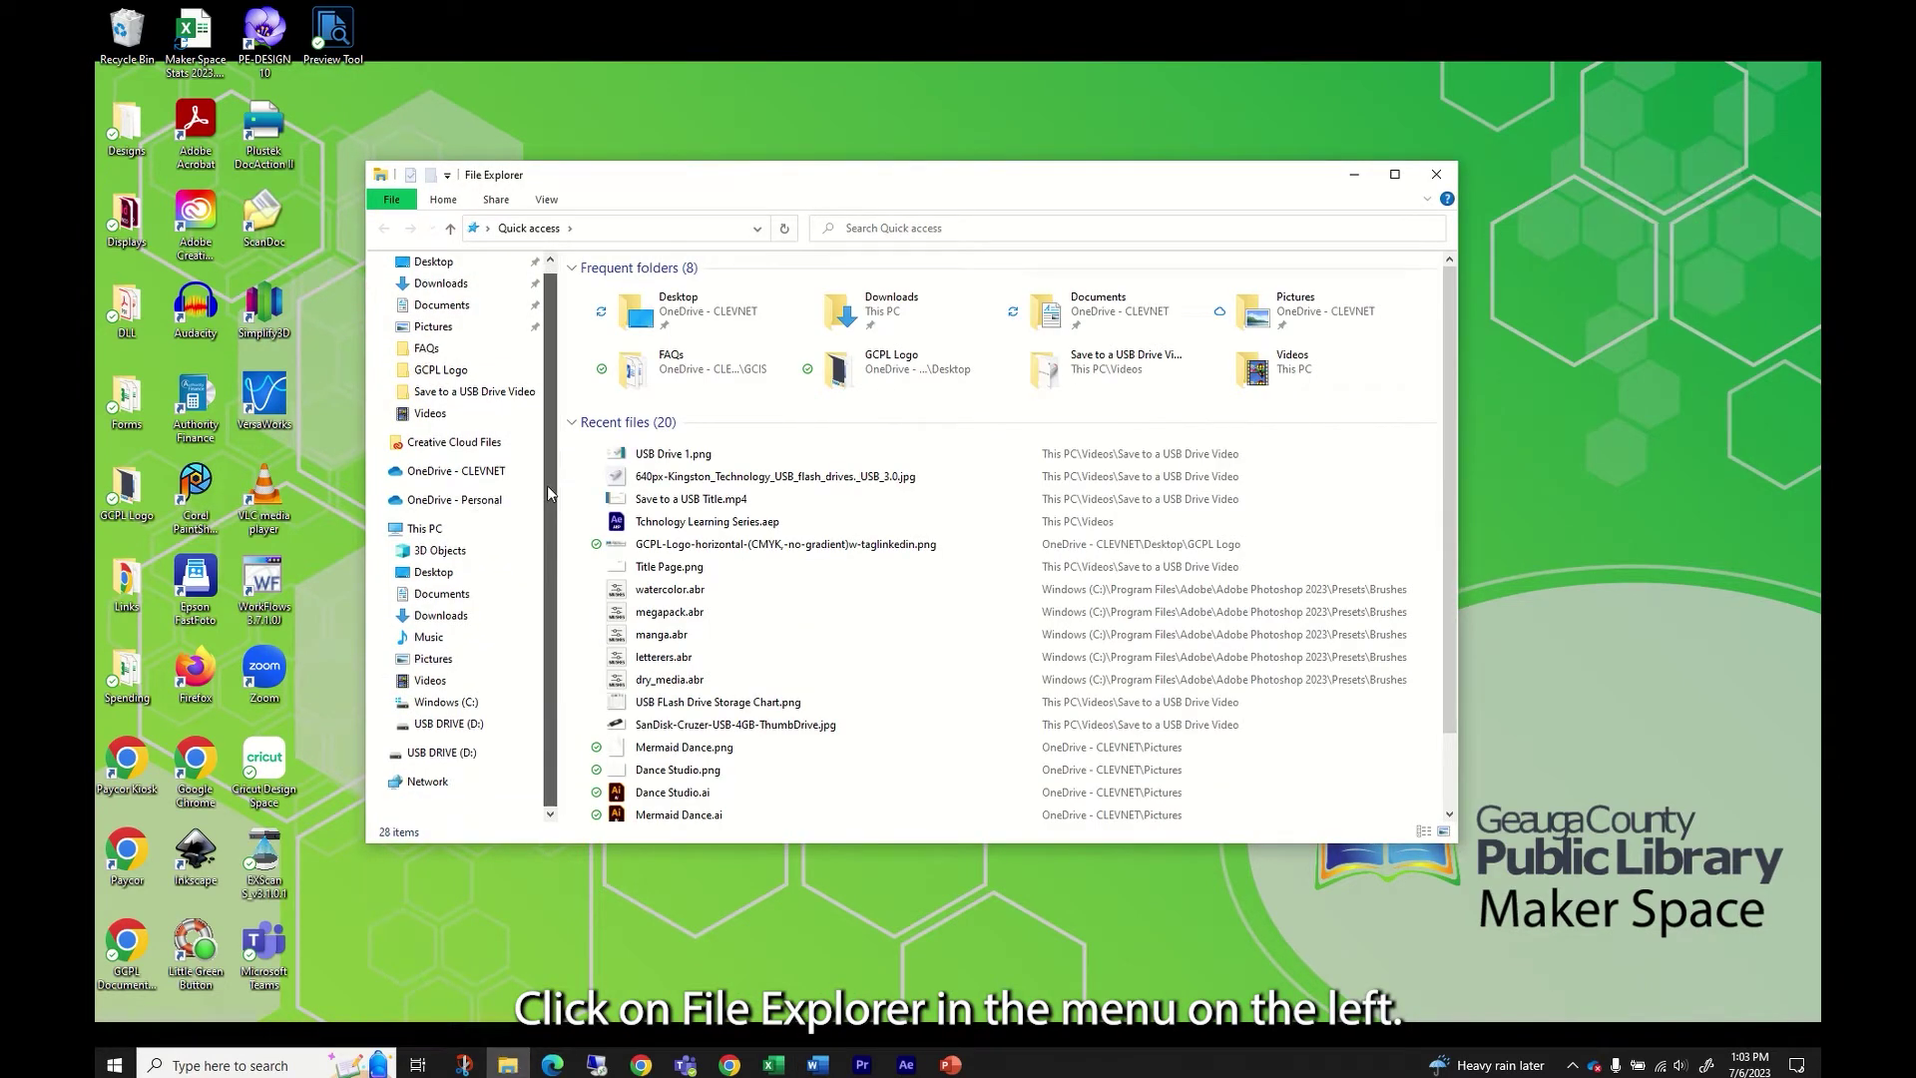
right_click(470, 731)
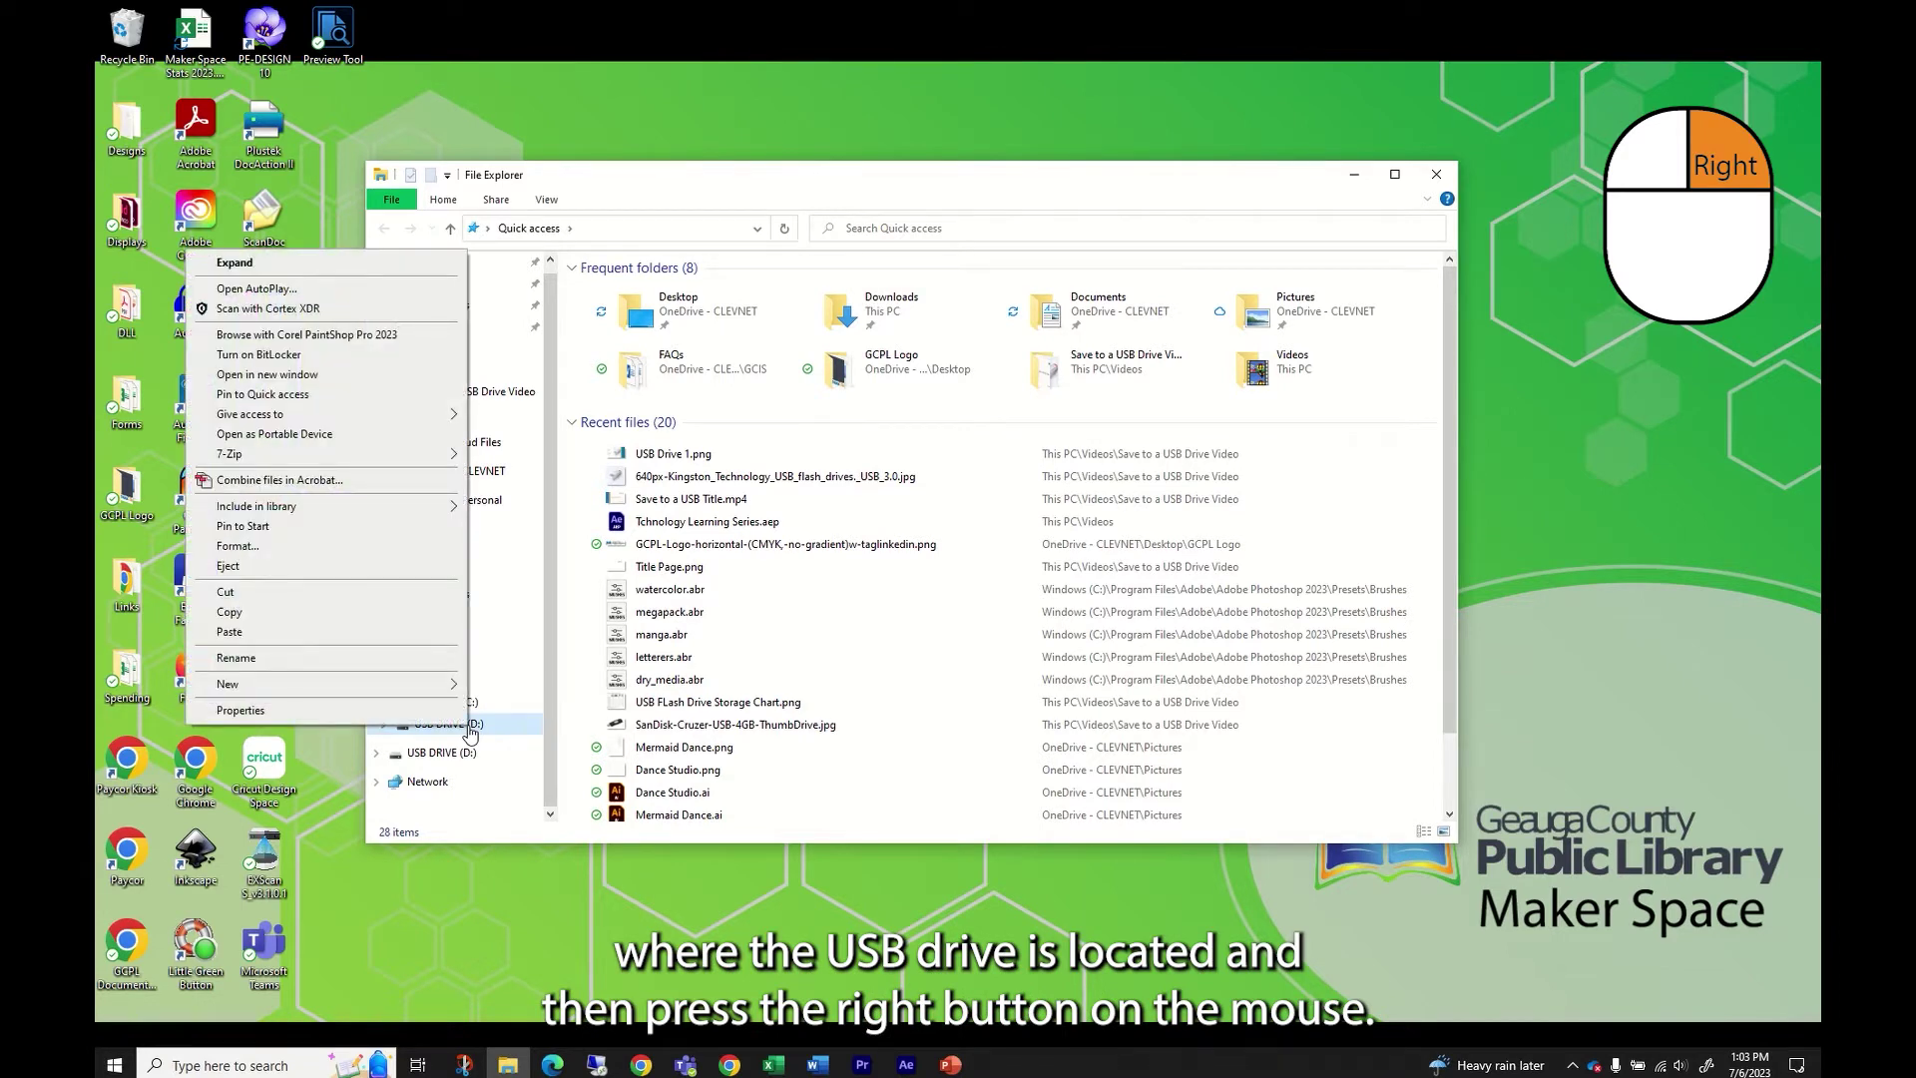
click(310, 663)
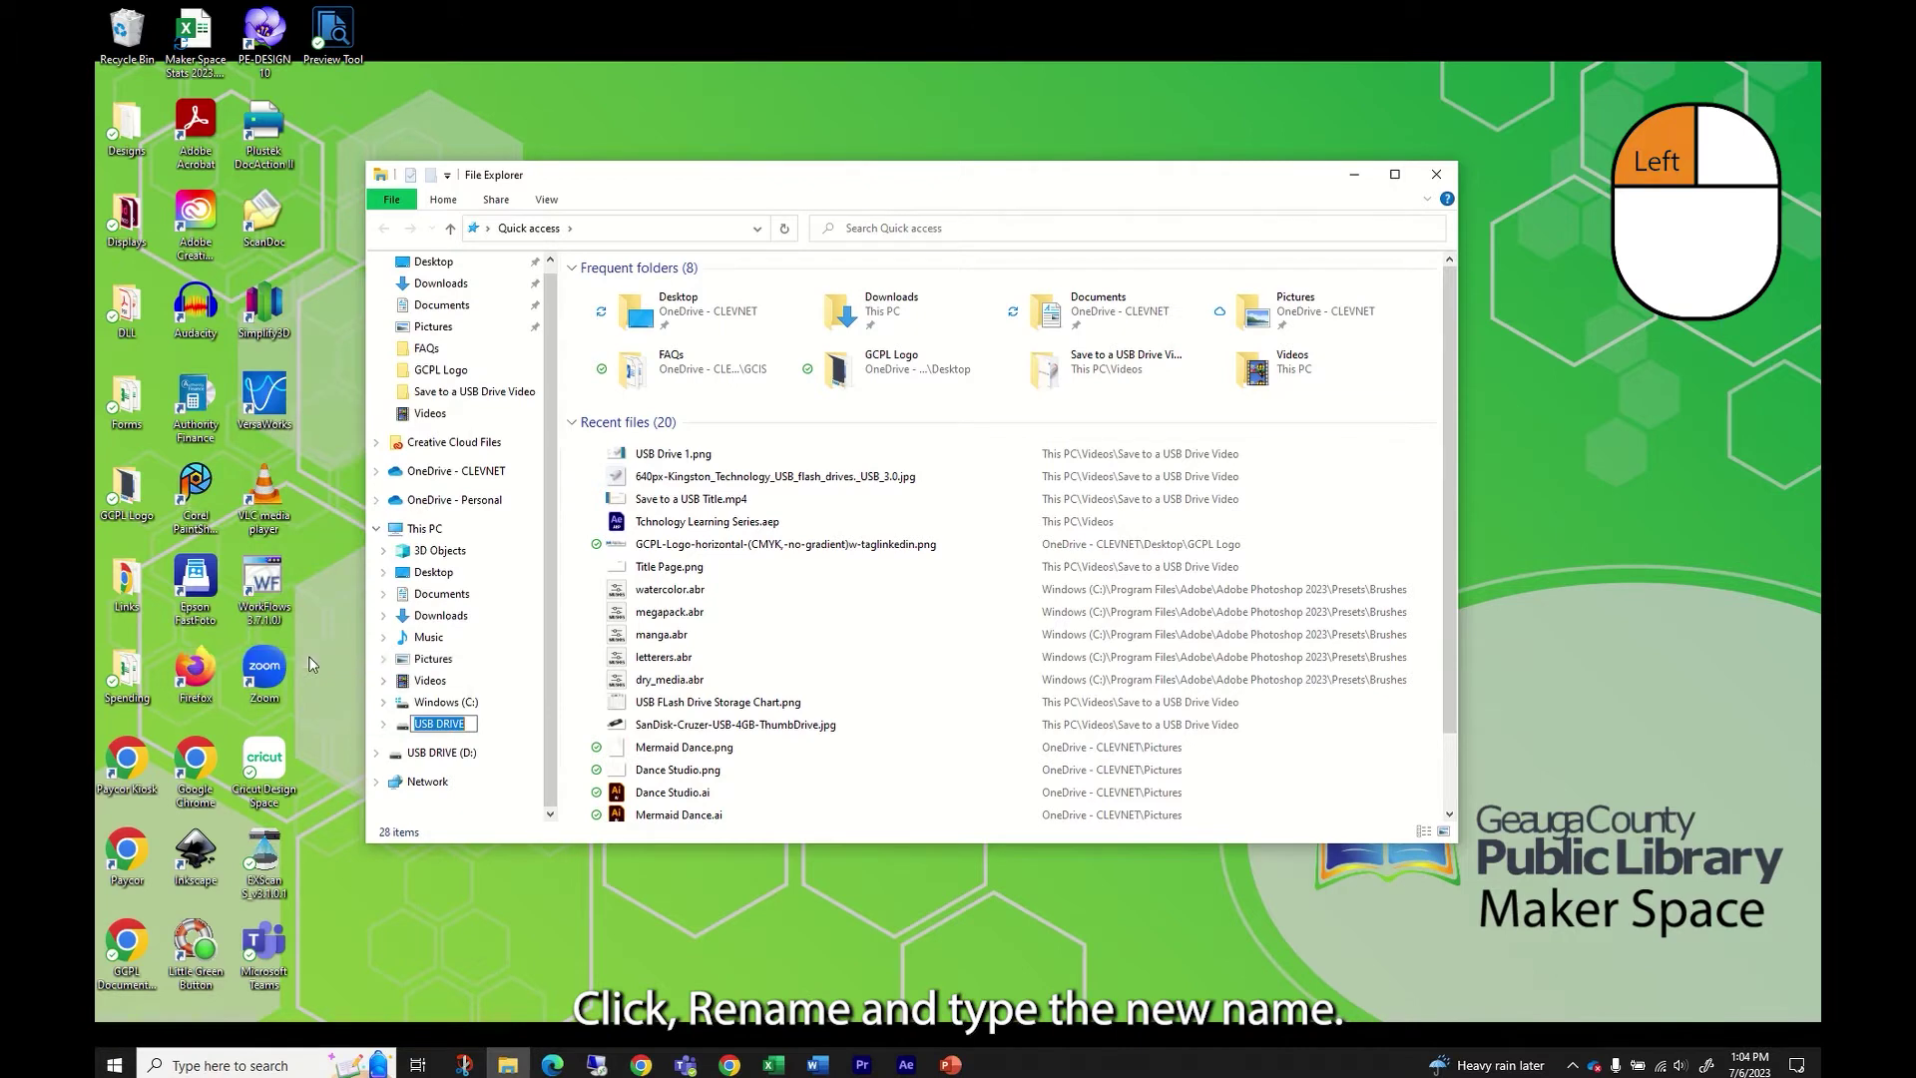
text(US)
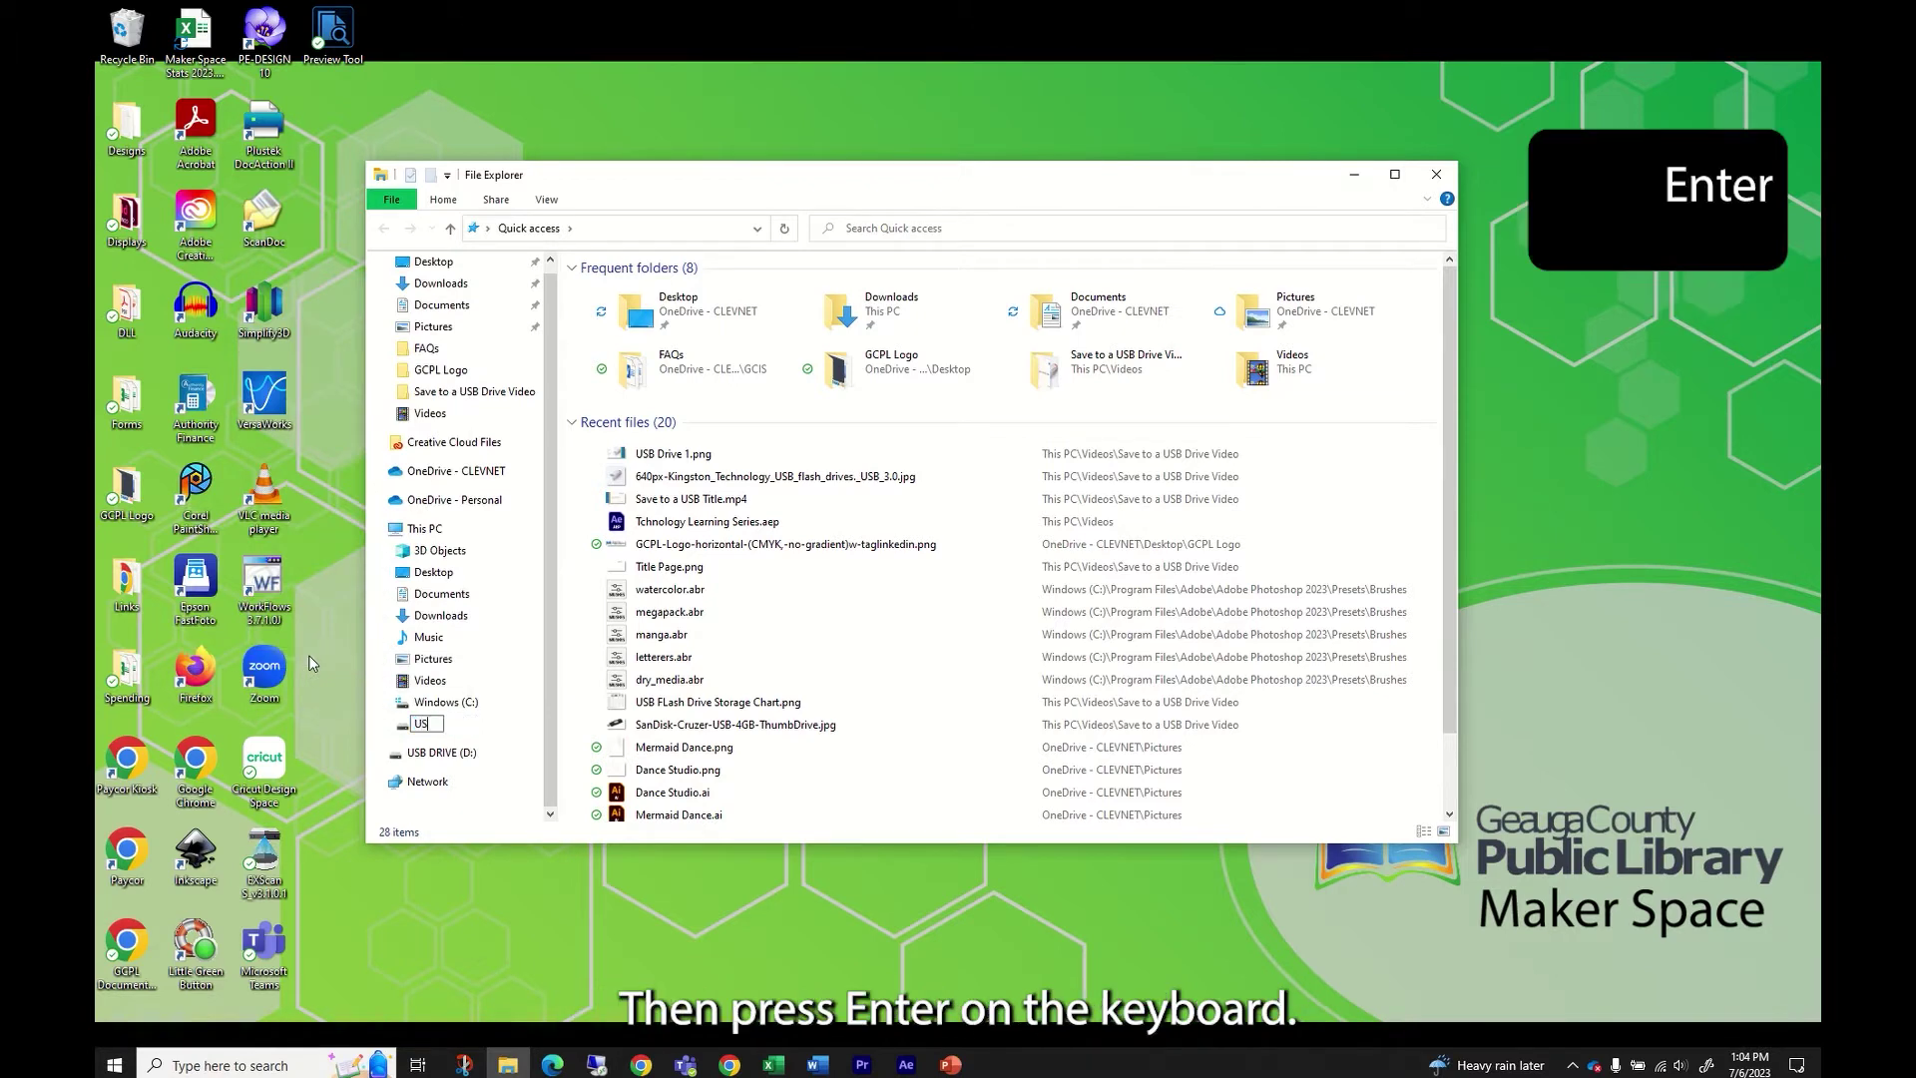
text(B SMITH)
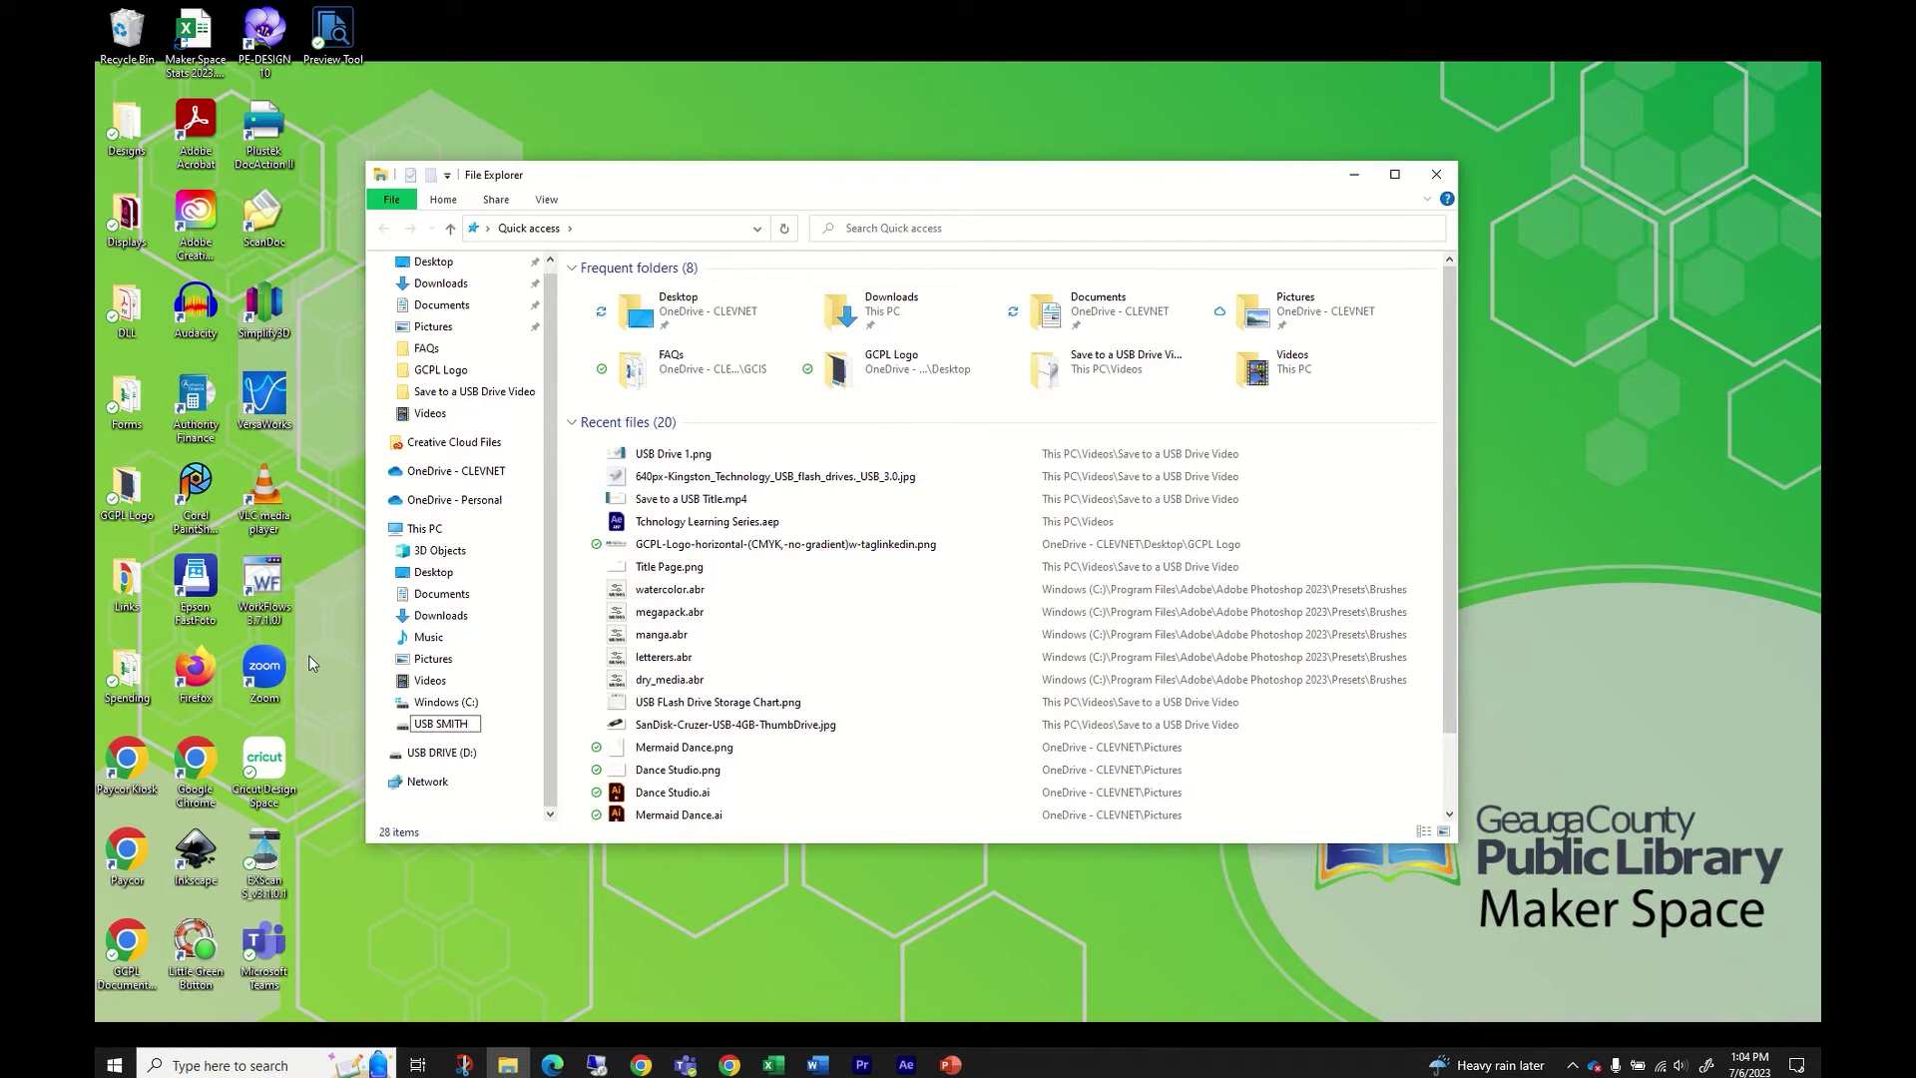
key(Return)
click(442, 725)
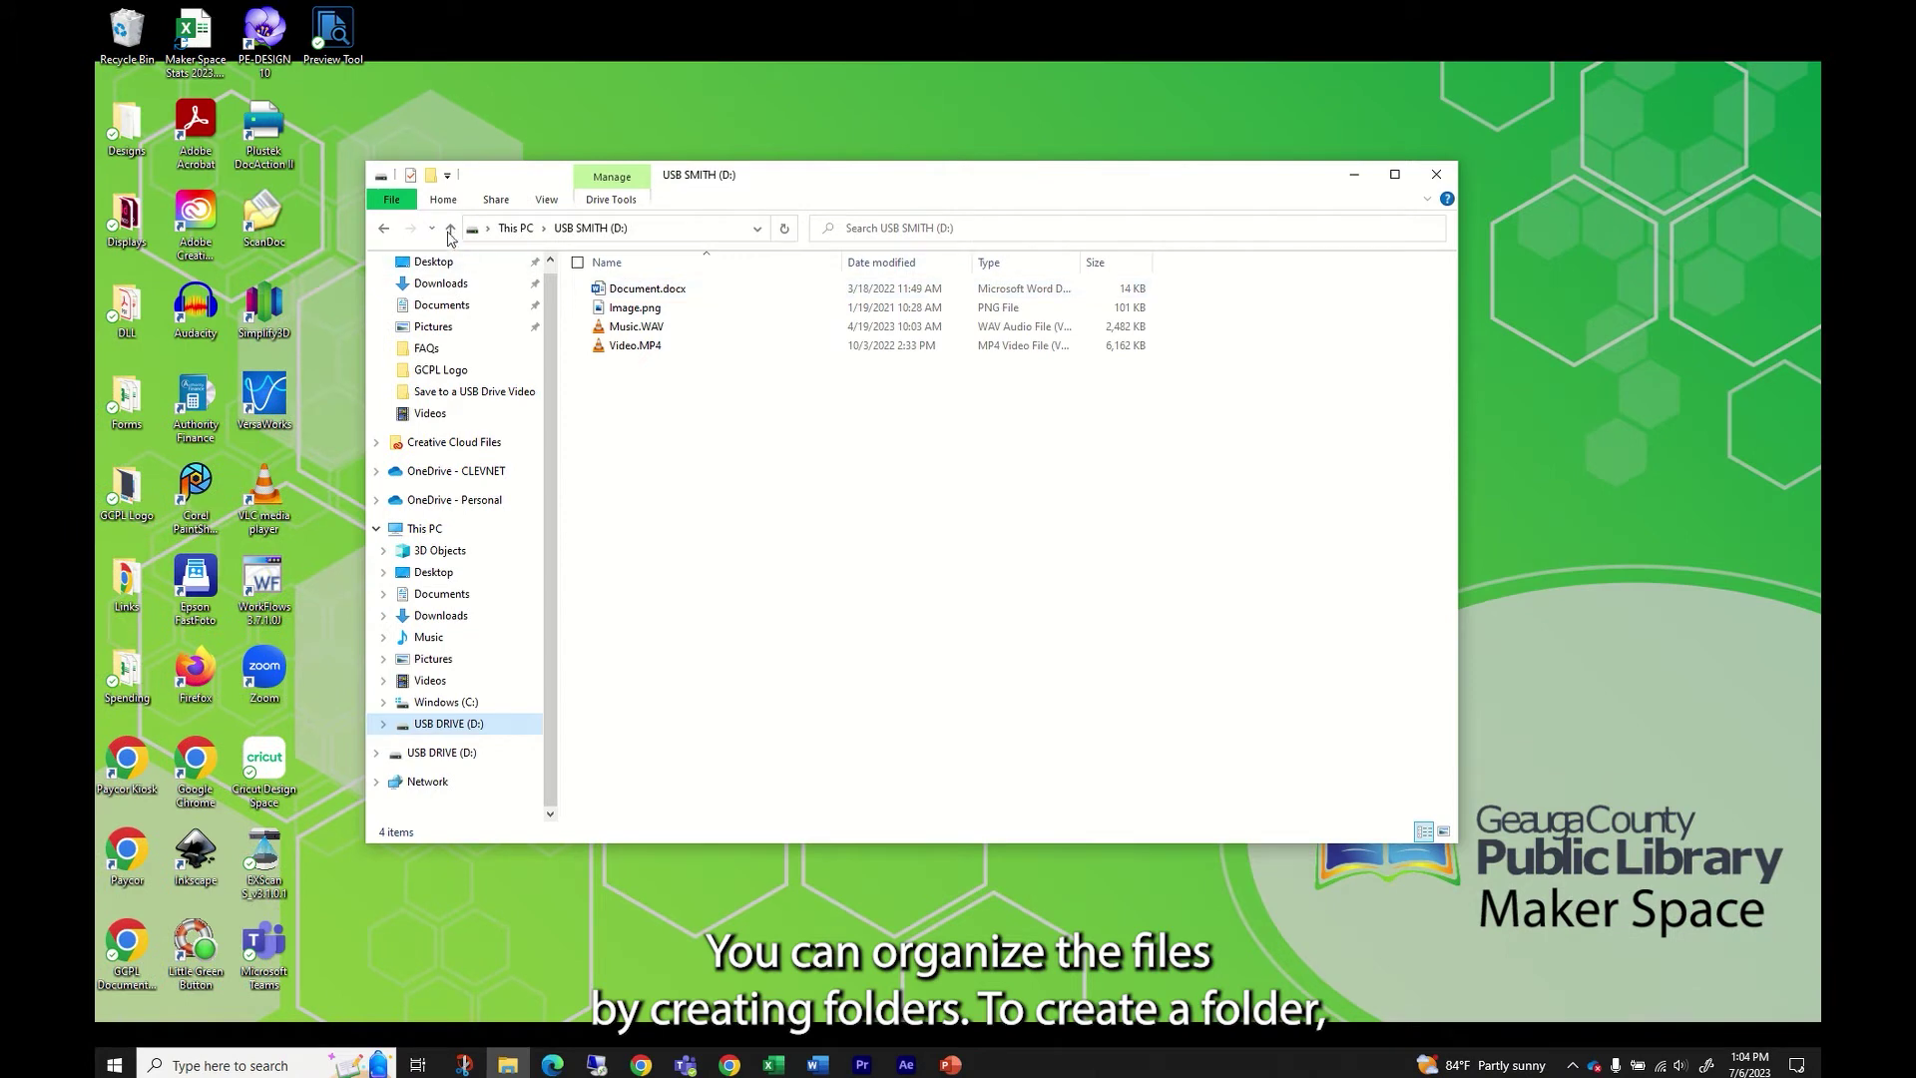
Step: Show the Home tab's file-management commands above the drive's four files
click(443, 201)
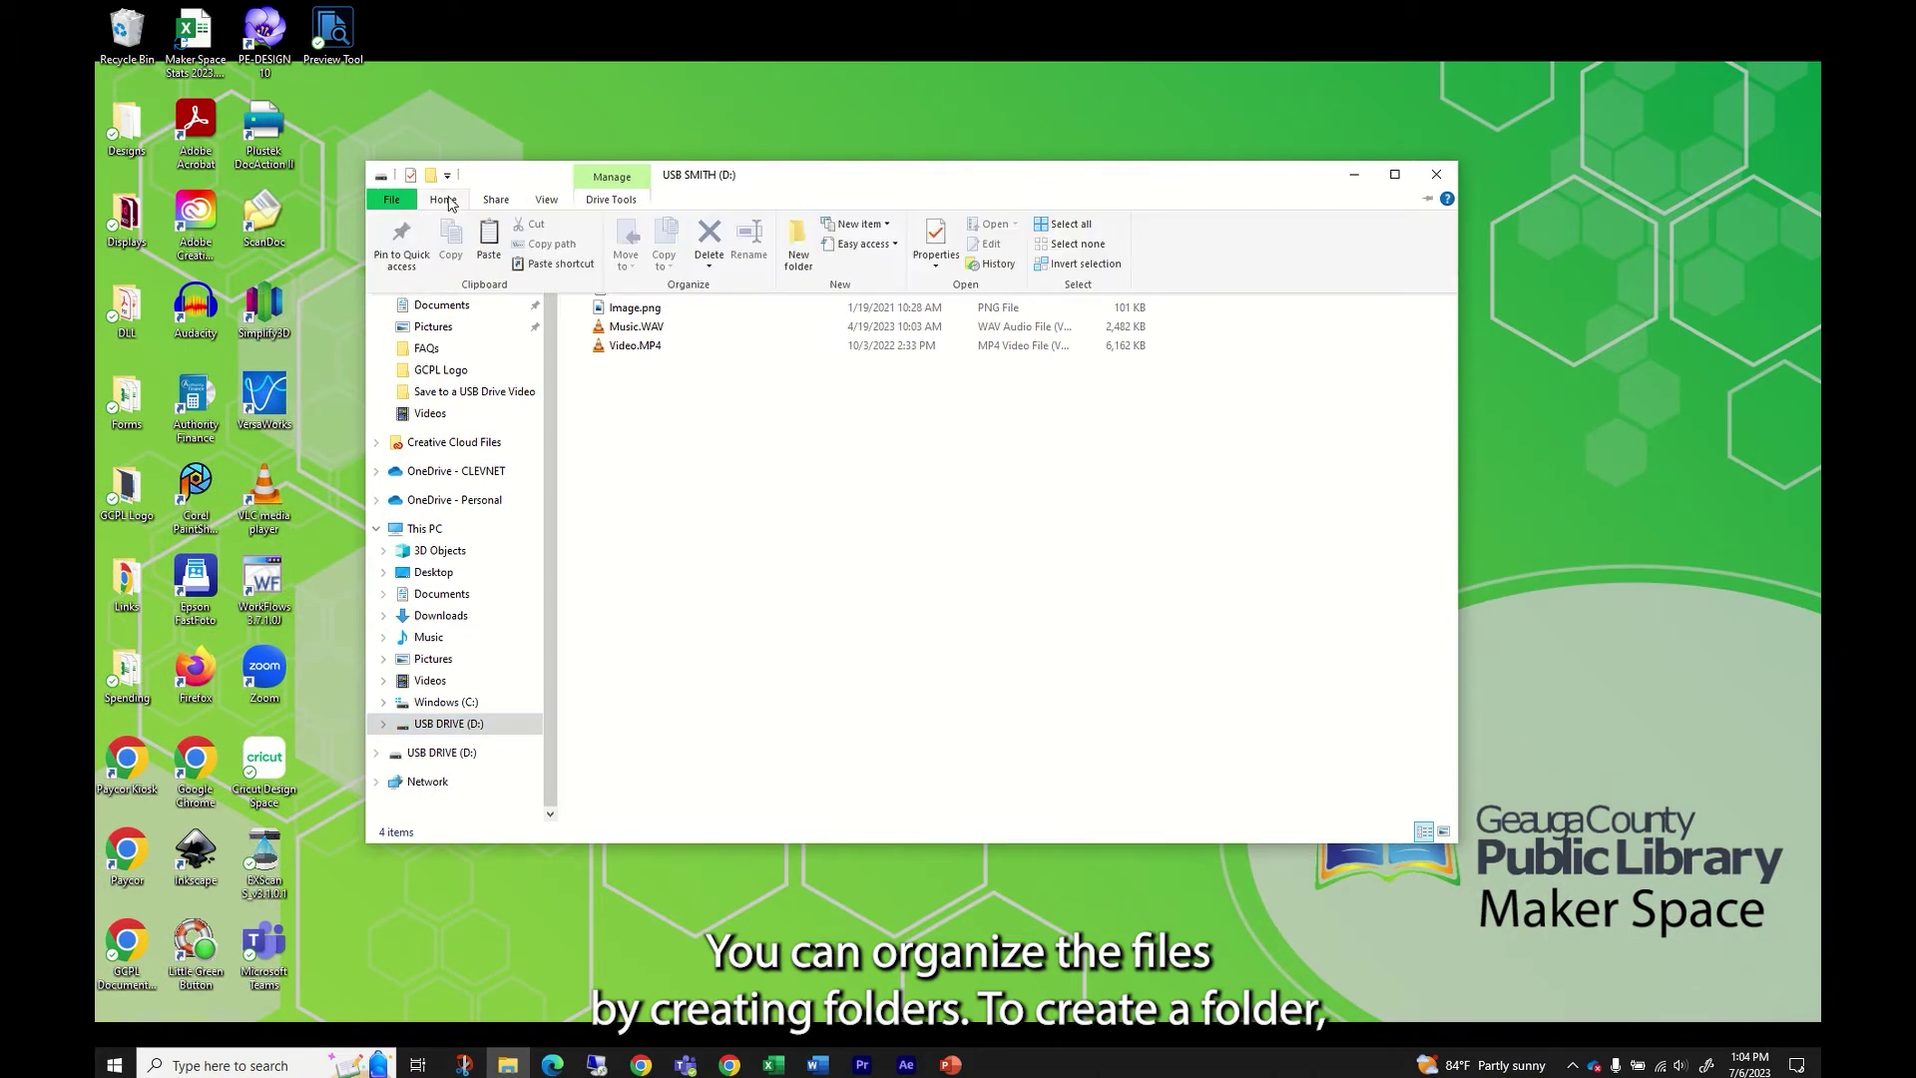
Step: Create a new folder named 'Folder' on the USB SMITH drive
click(797, 244)
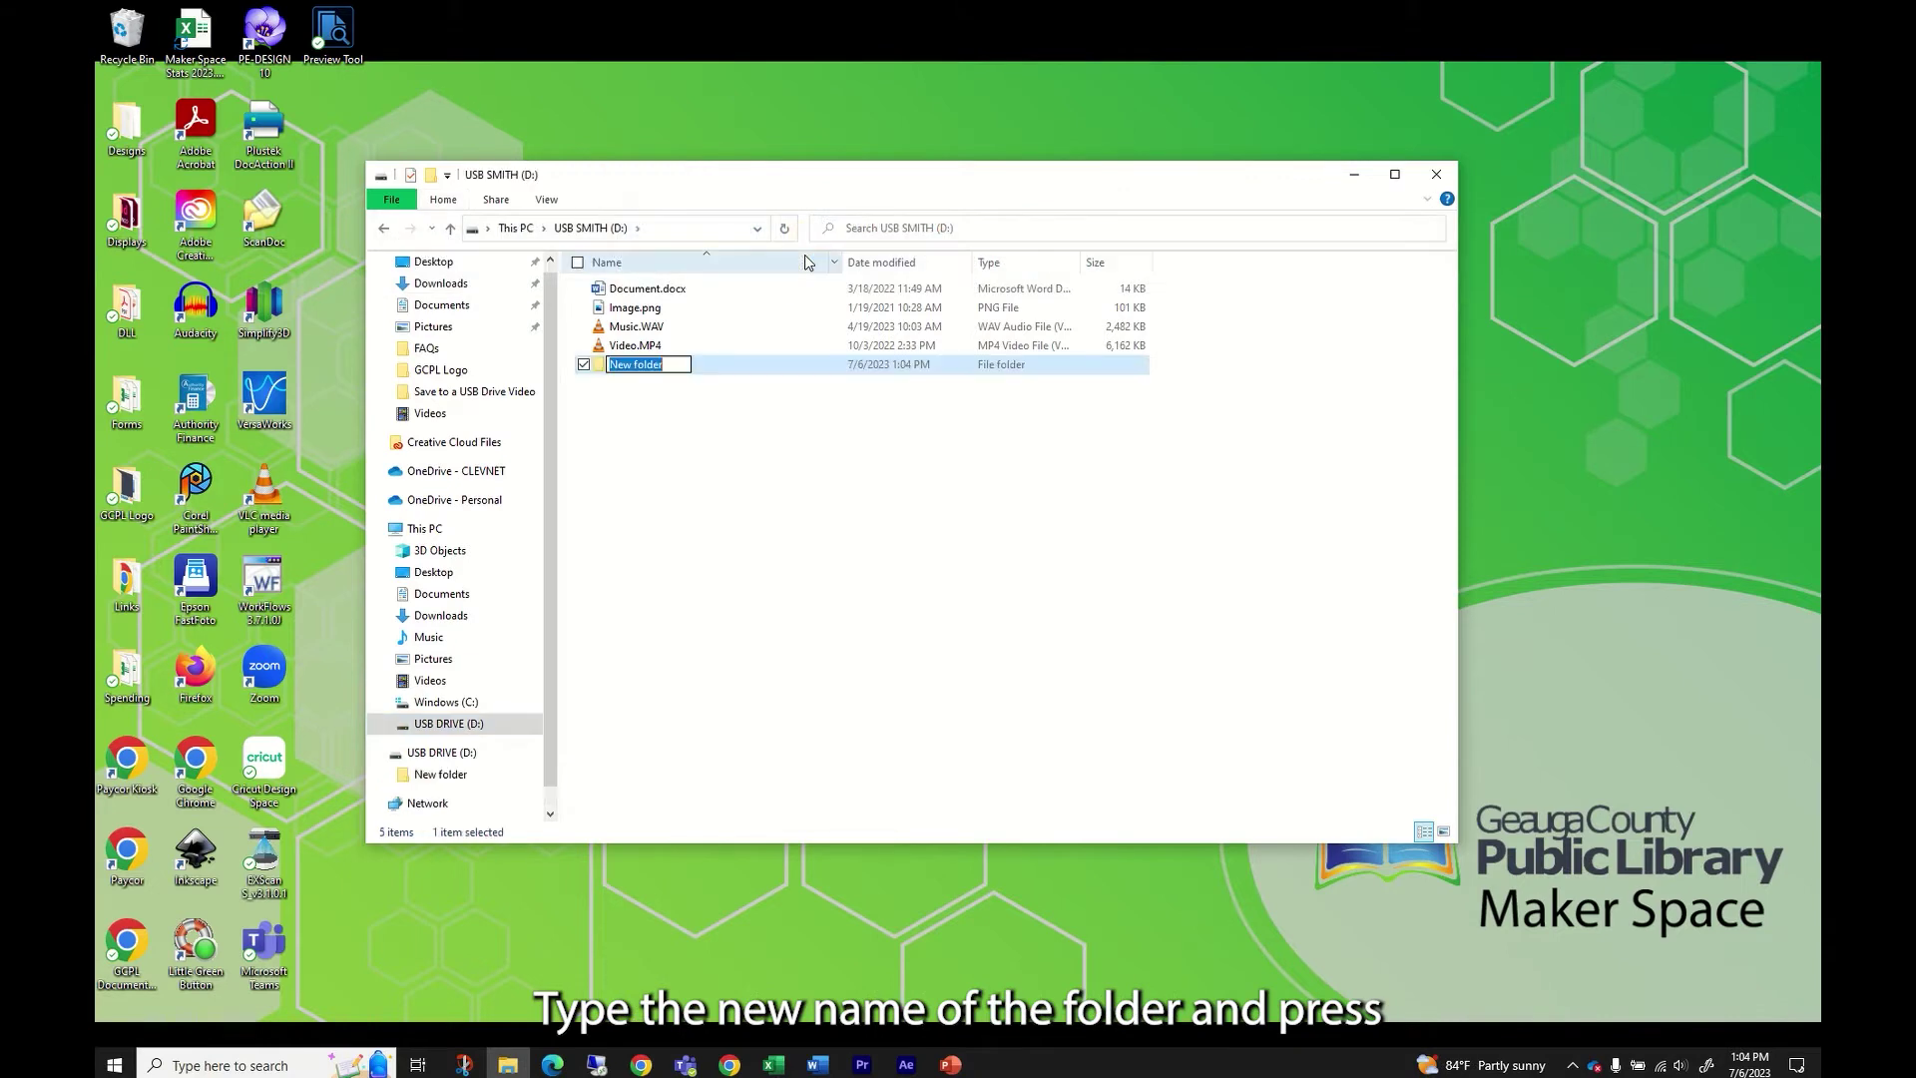
text(Folder)
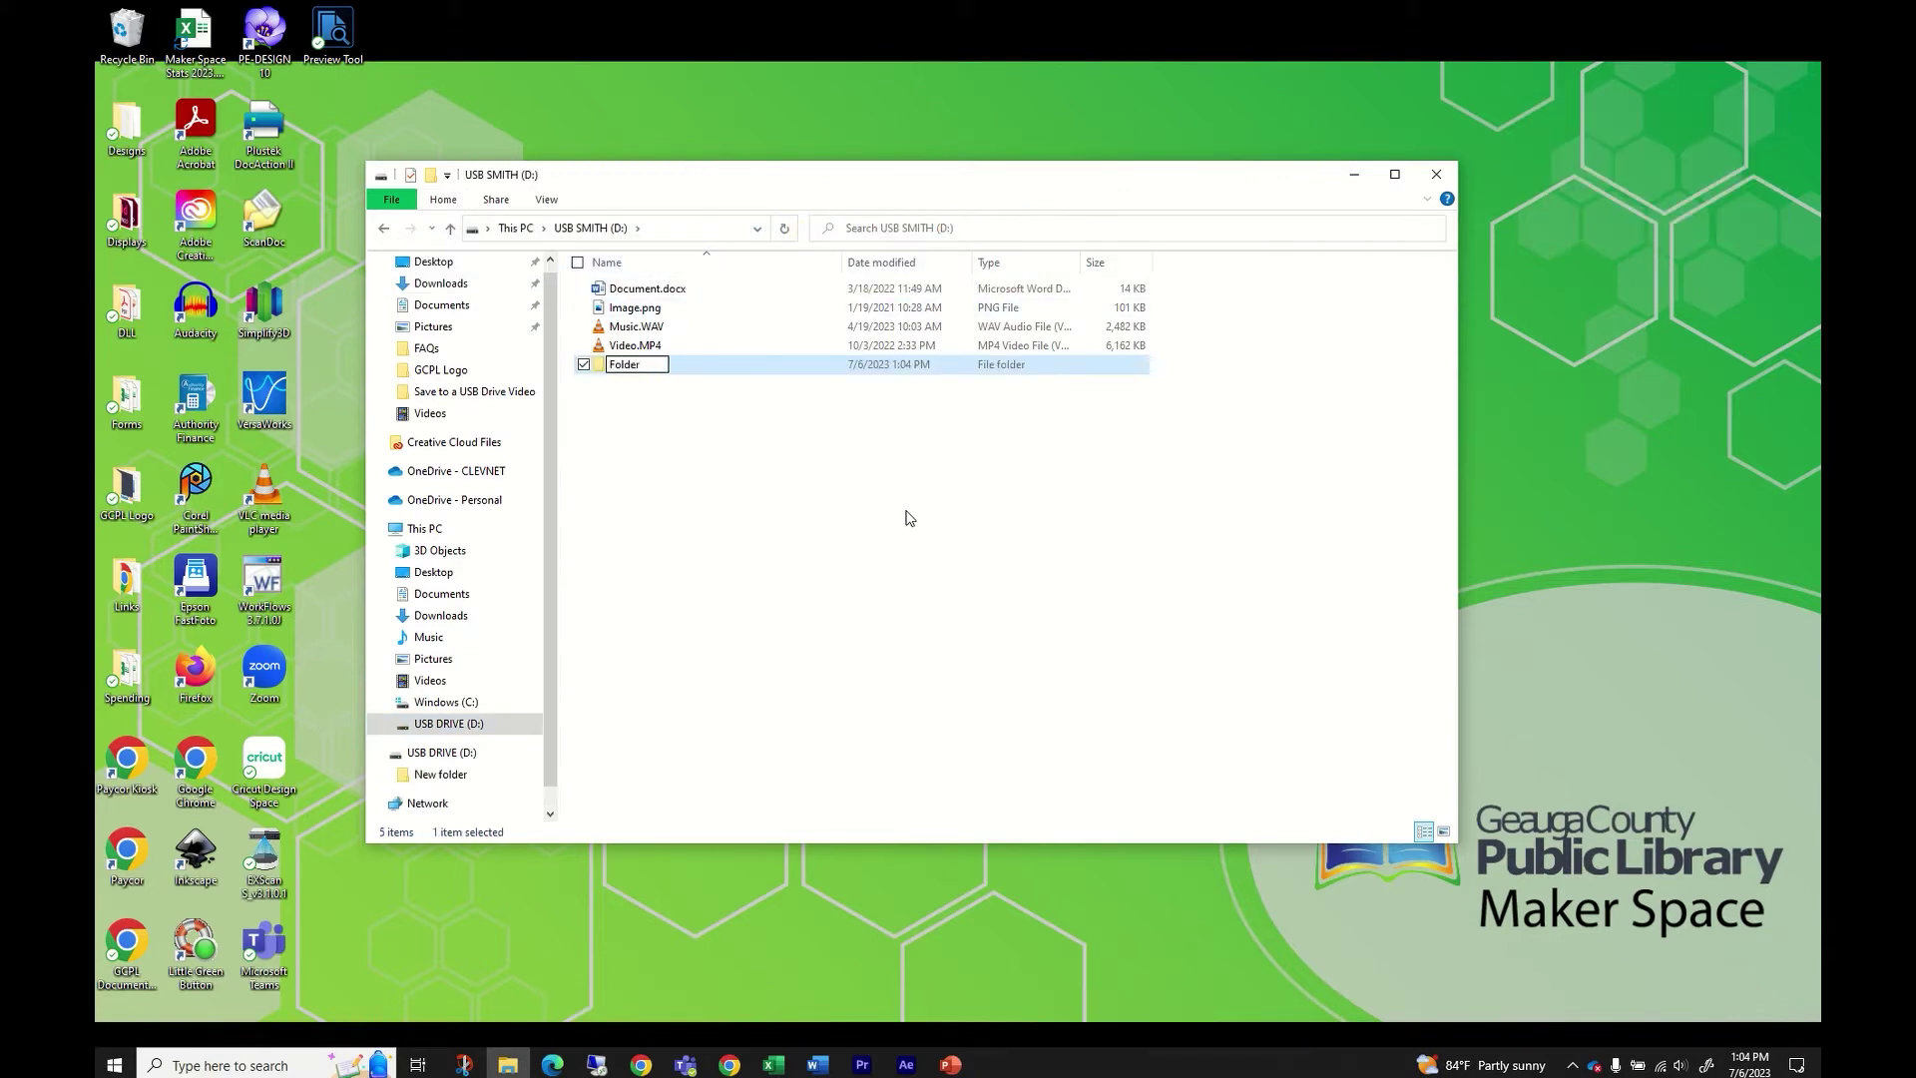
key(Return)
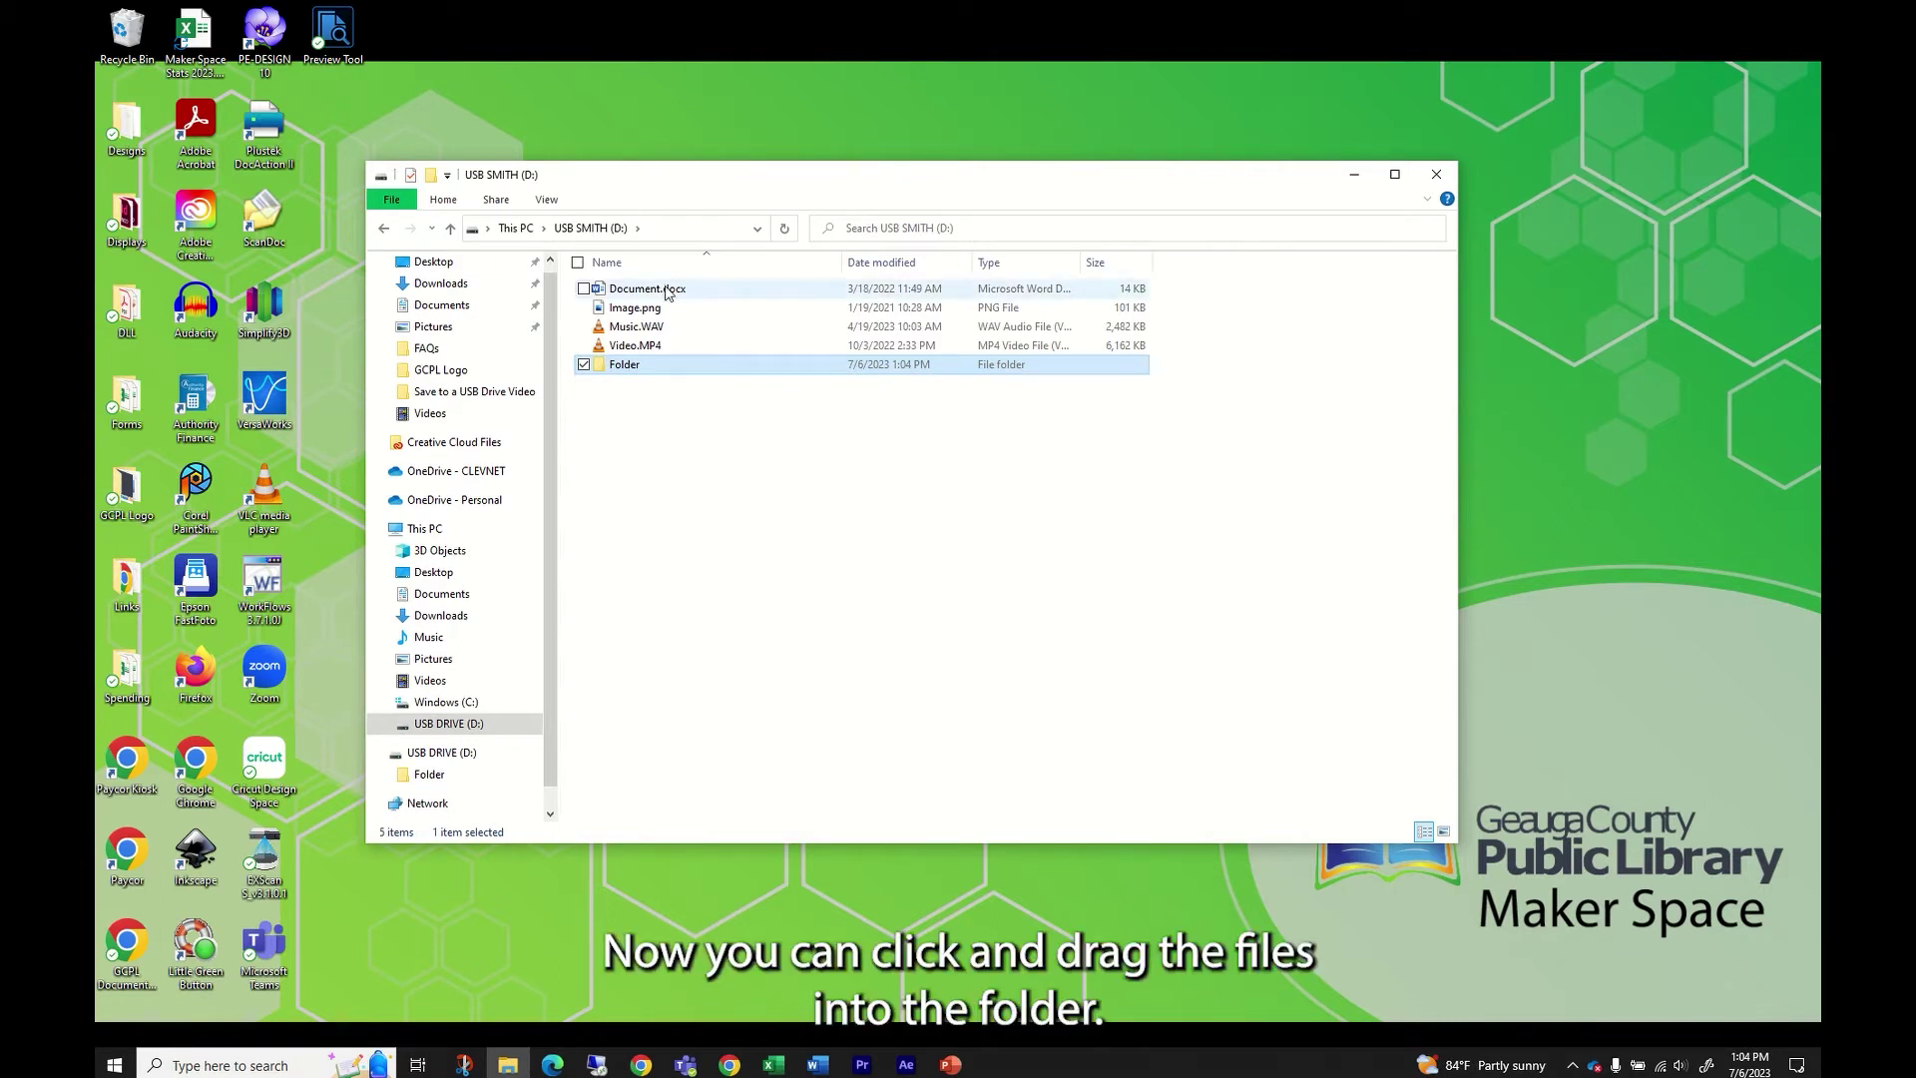
Step: Move Document.docx, Image.png, Music.WAV and Video.MP4 into Folder
drag(659, 289, 662, 363)
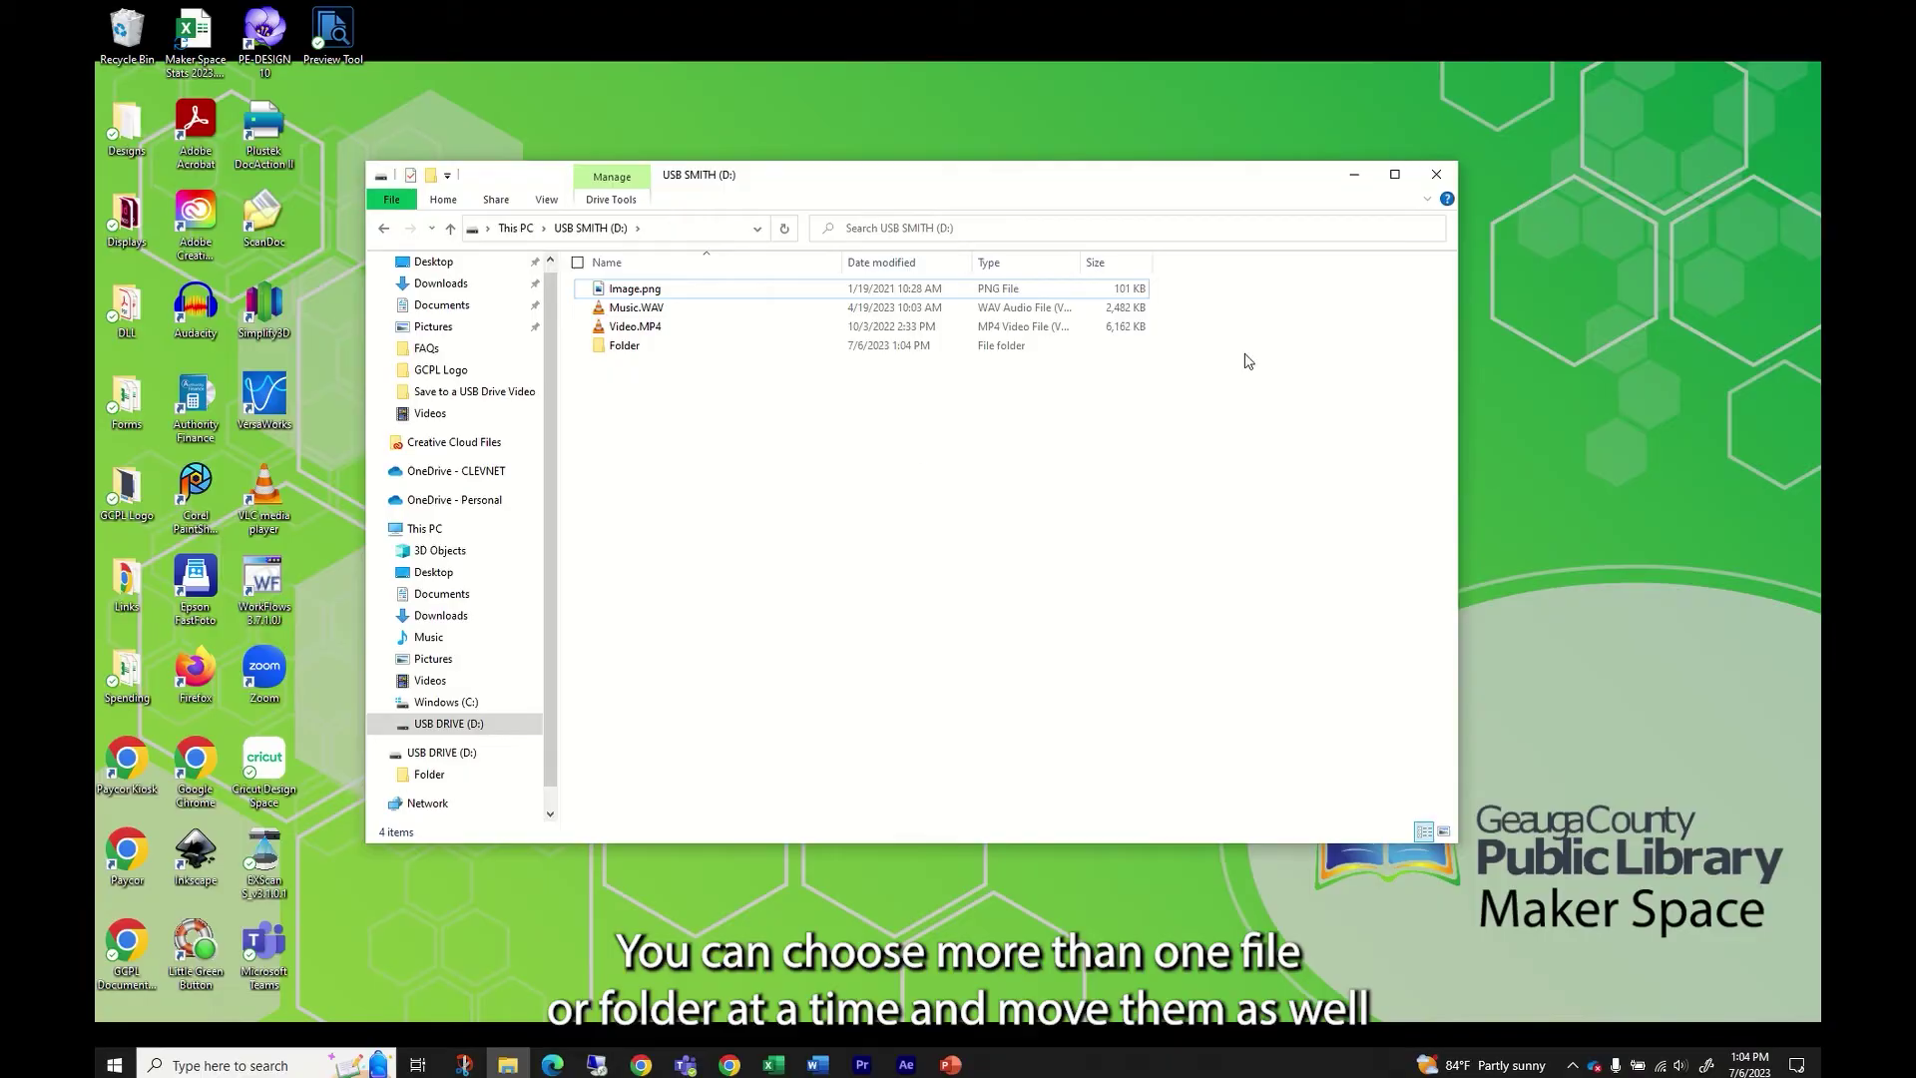
drag(1195, 284, 1106, 329)
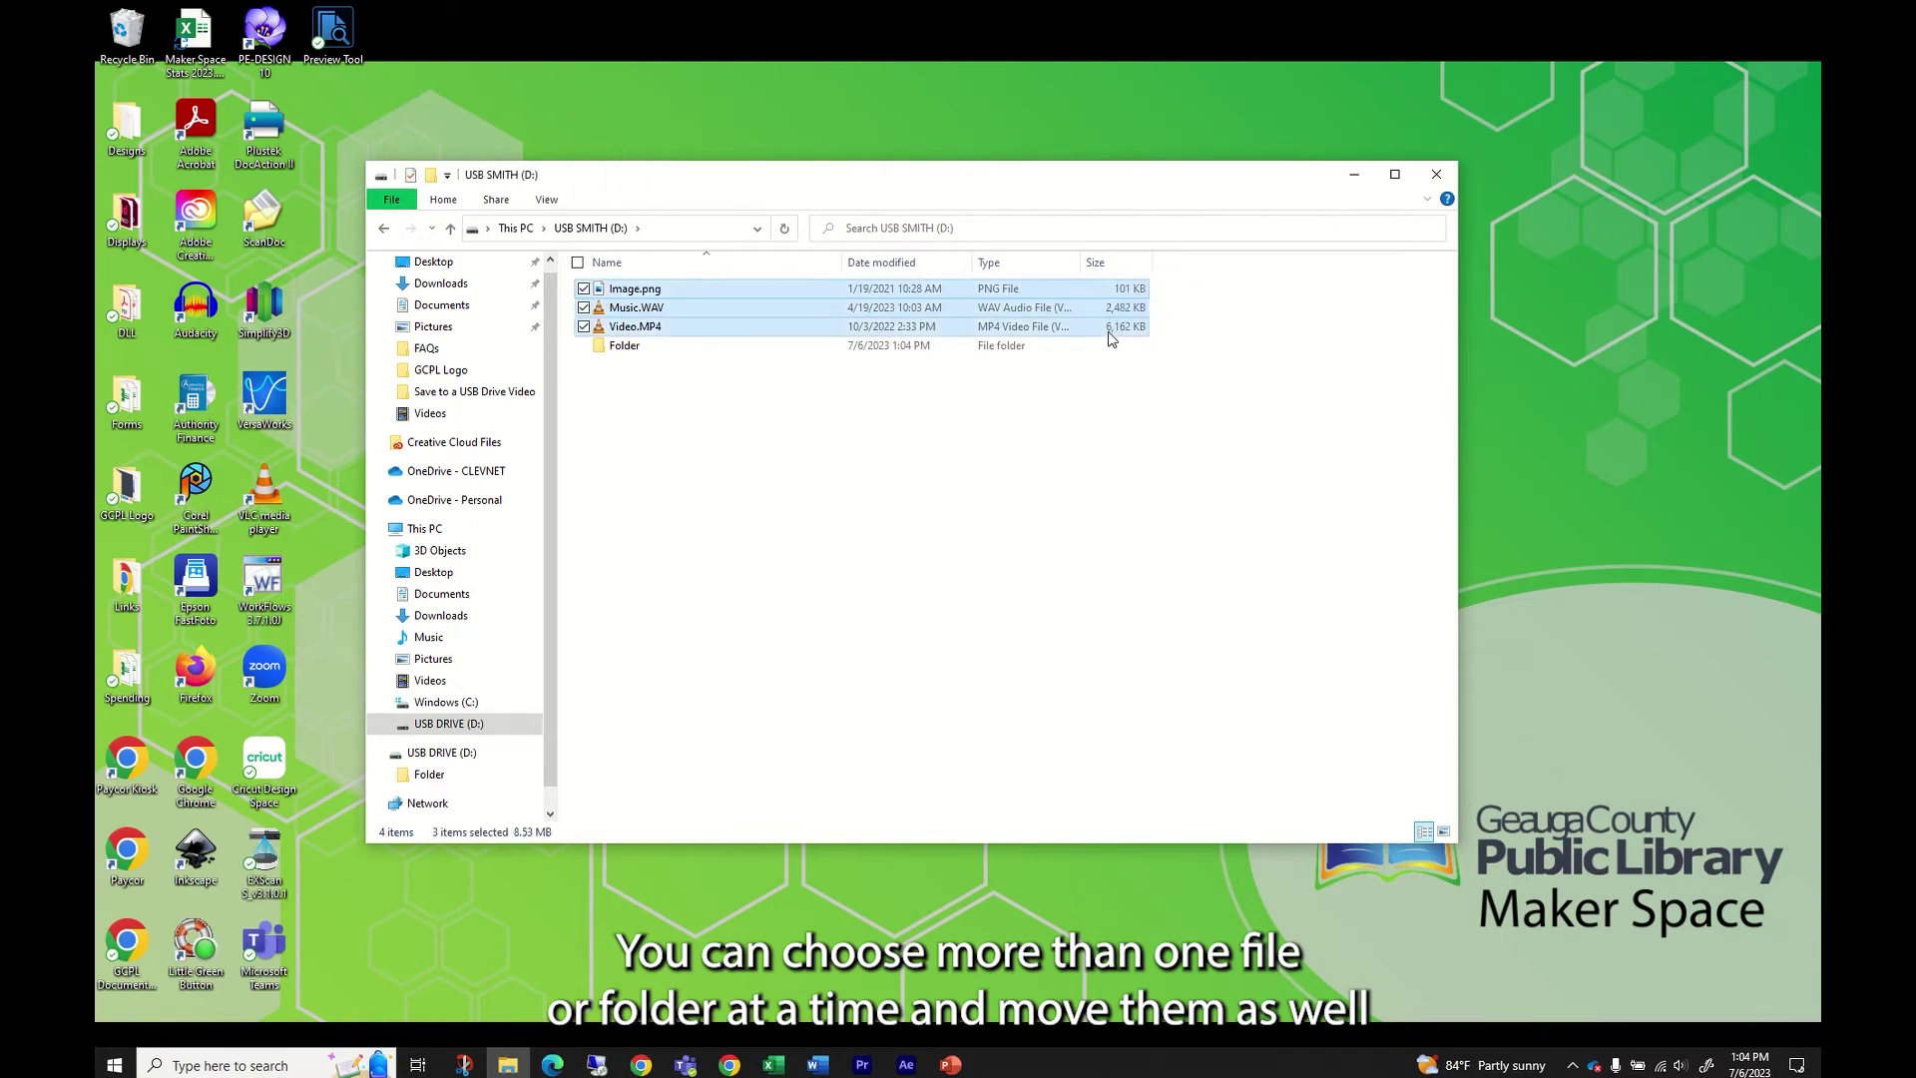
drag(655, 296, 642, 350)
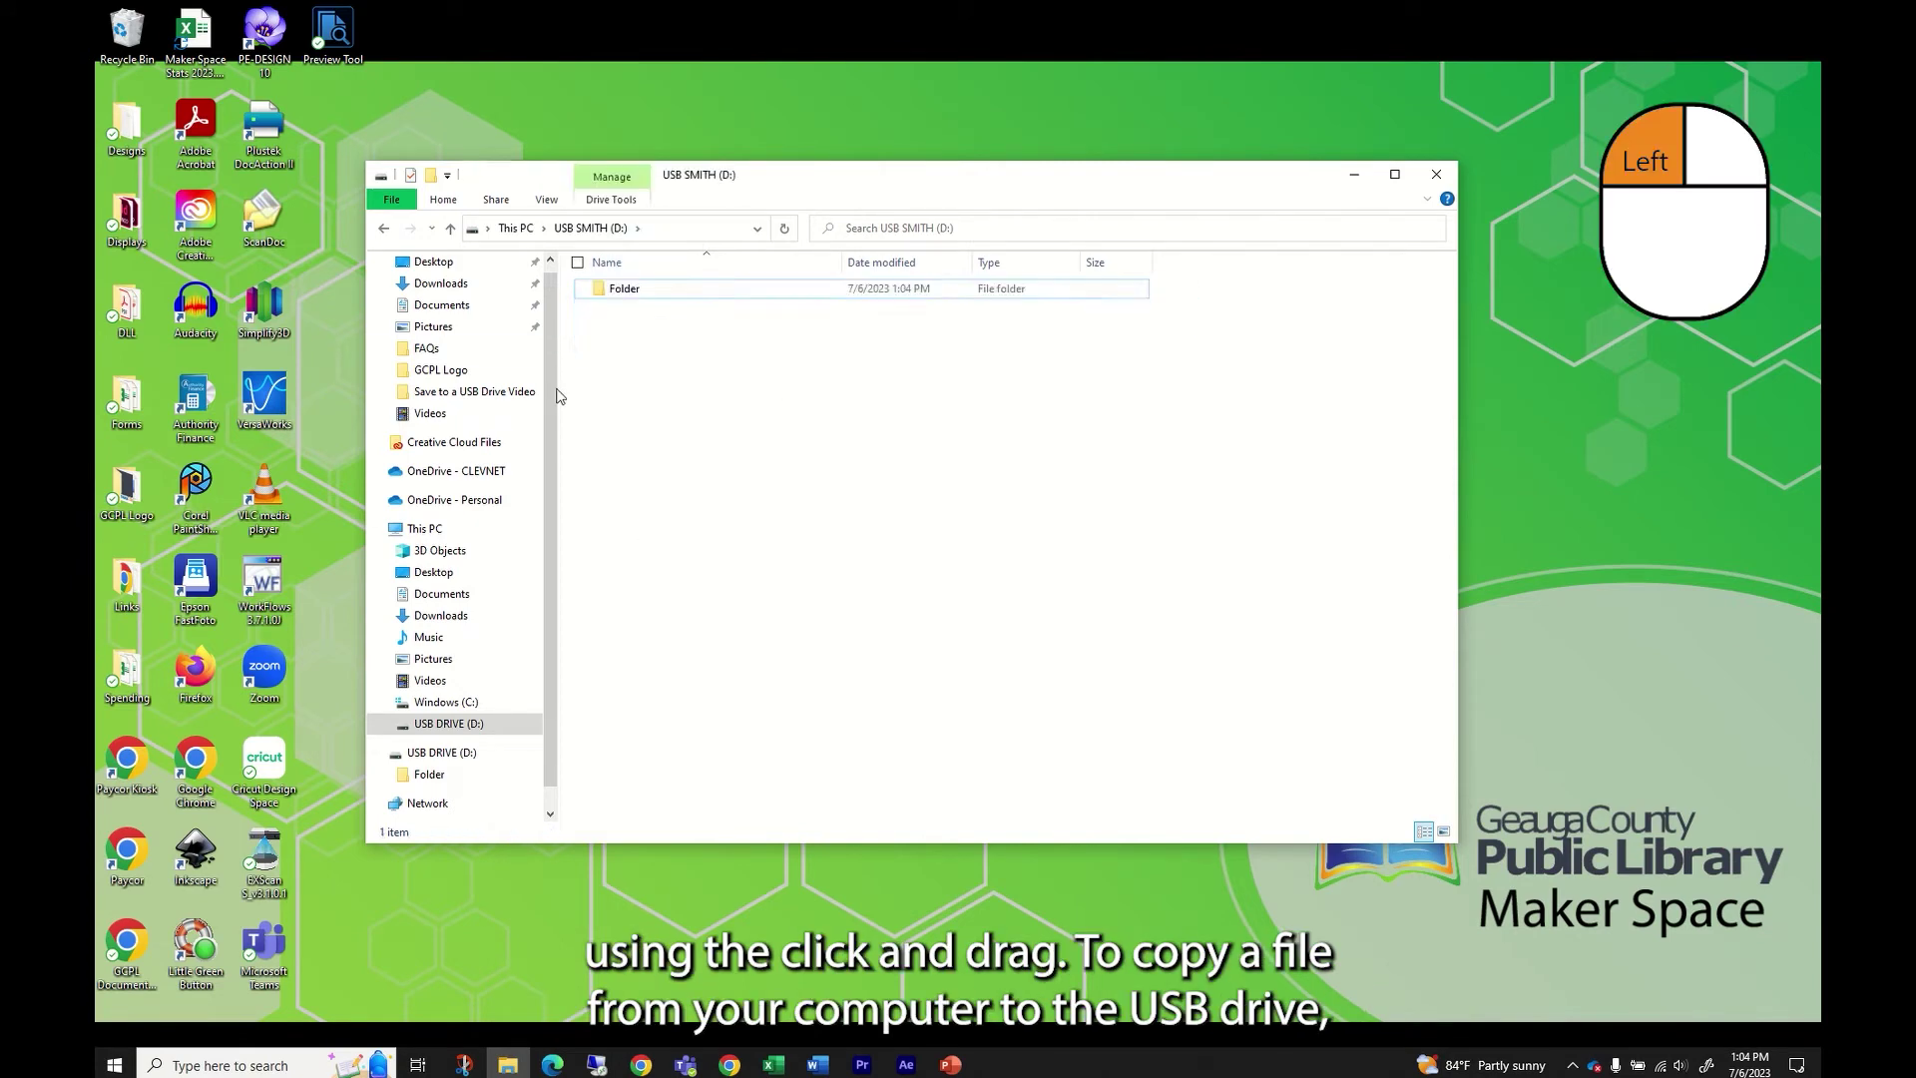
Step: Copy Example Image.png from Documents\Example onto the USB SMITH drive and view the drive
click(480, 310)
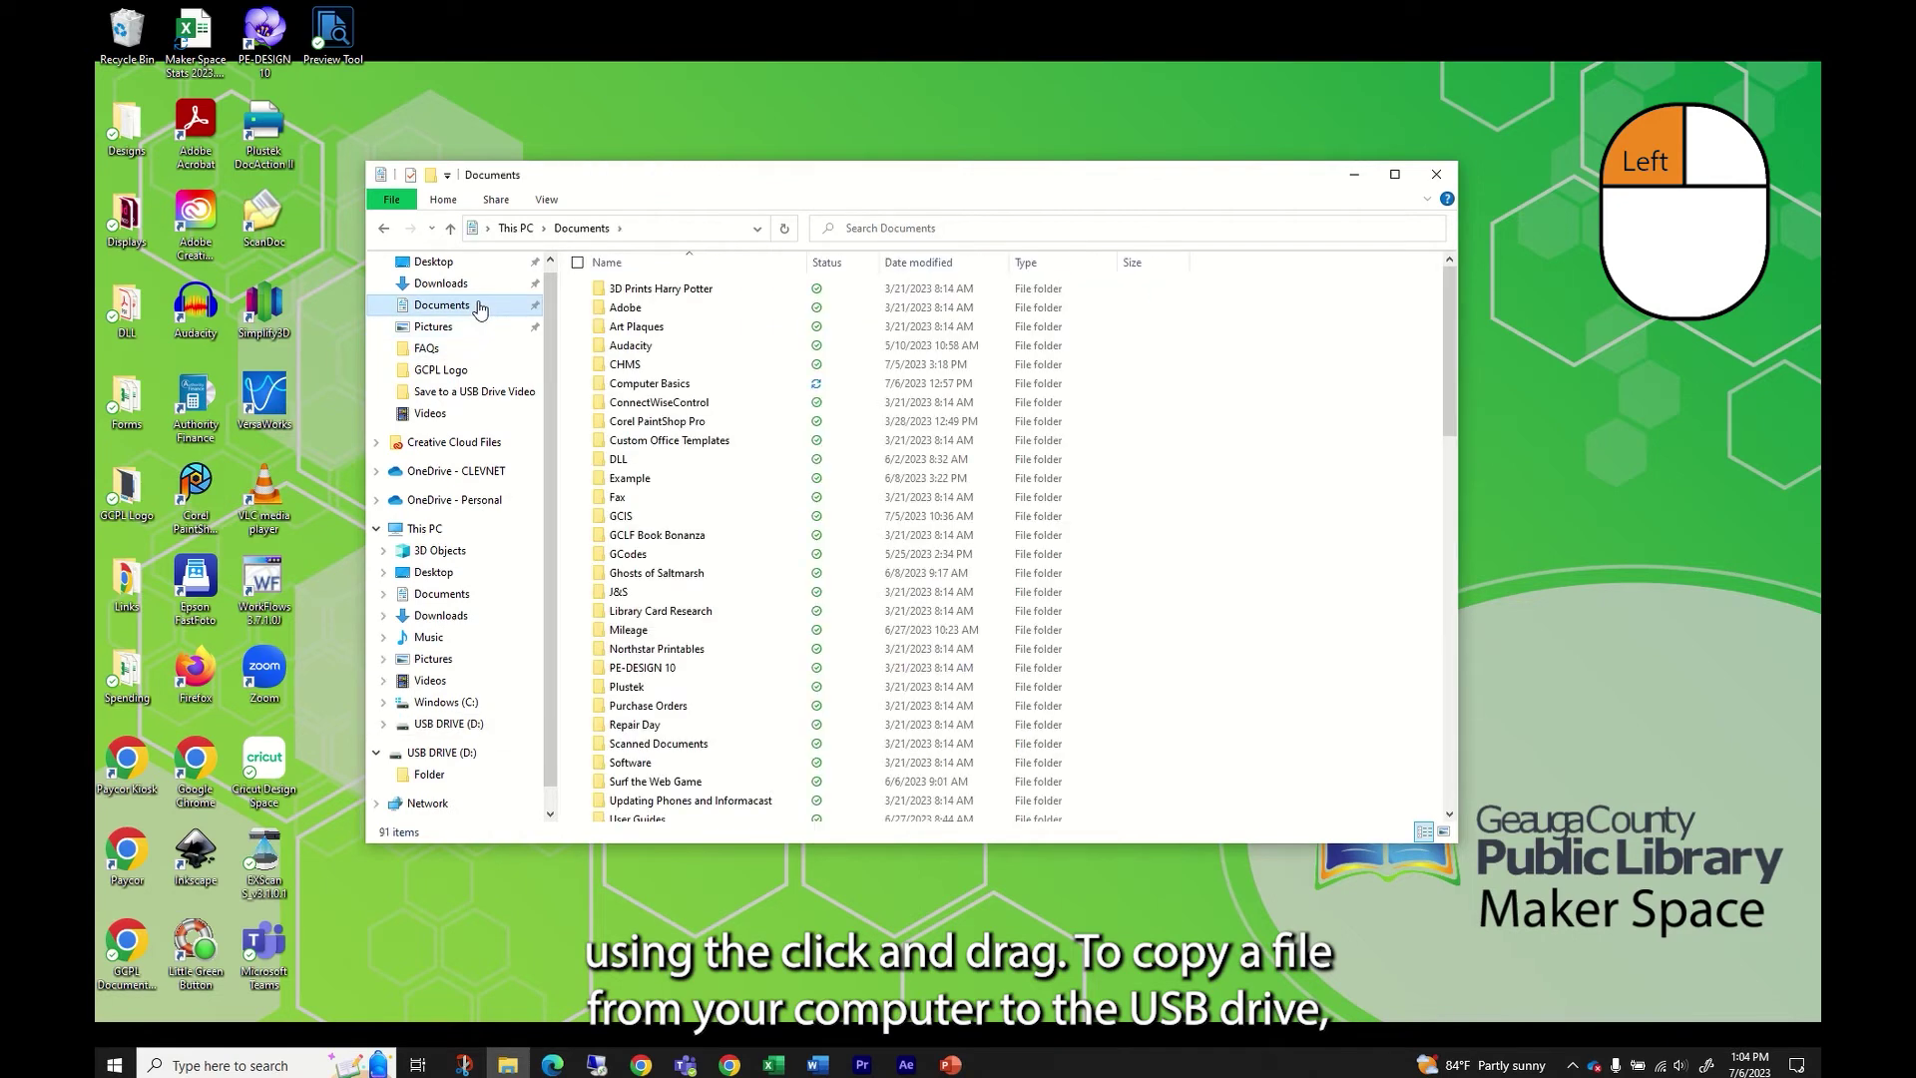
click(638, 481)
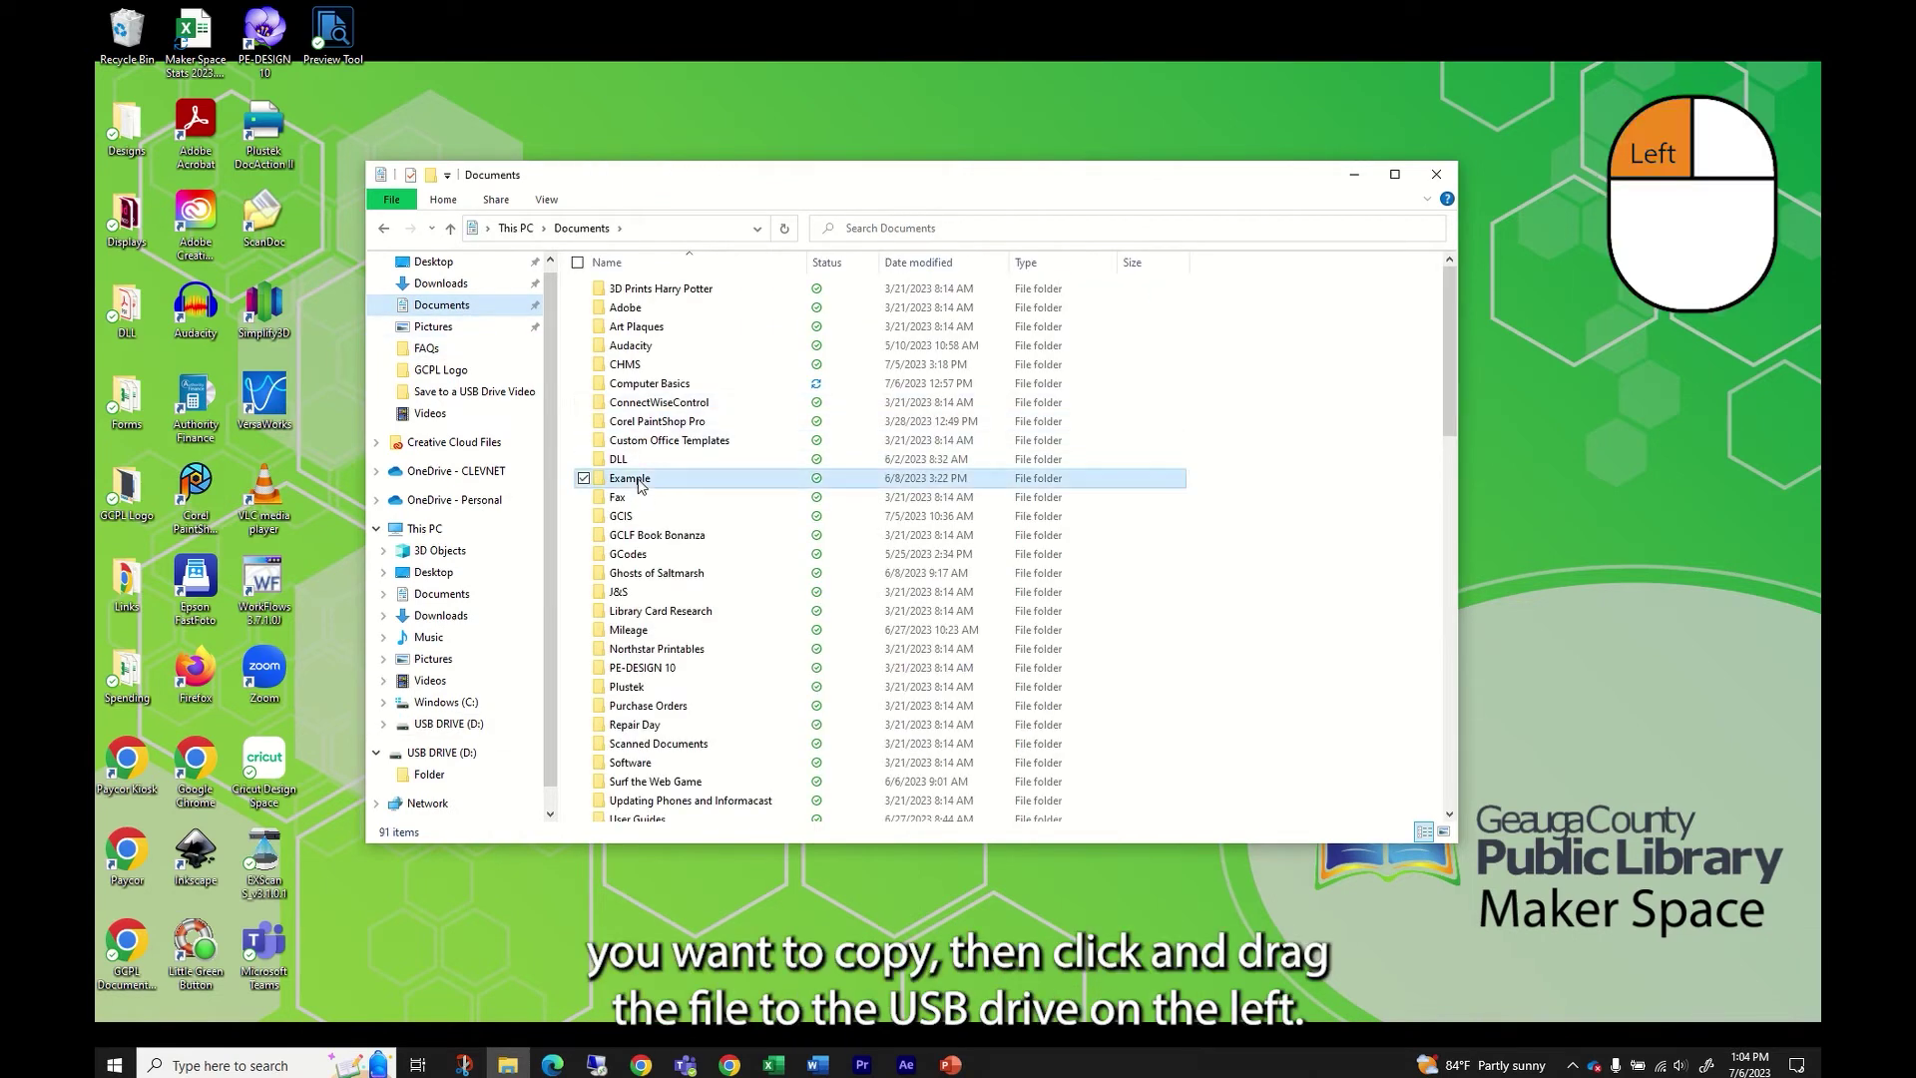
double_click(639, 480)
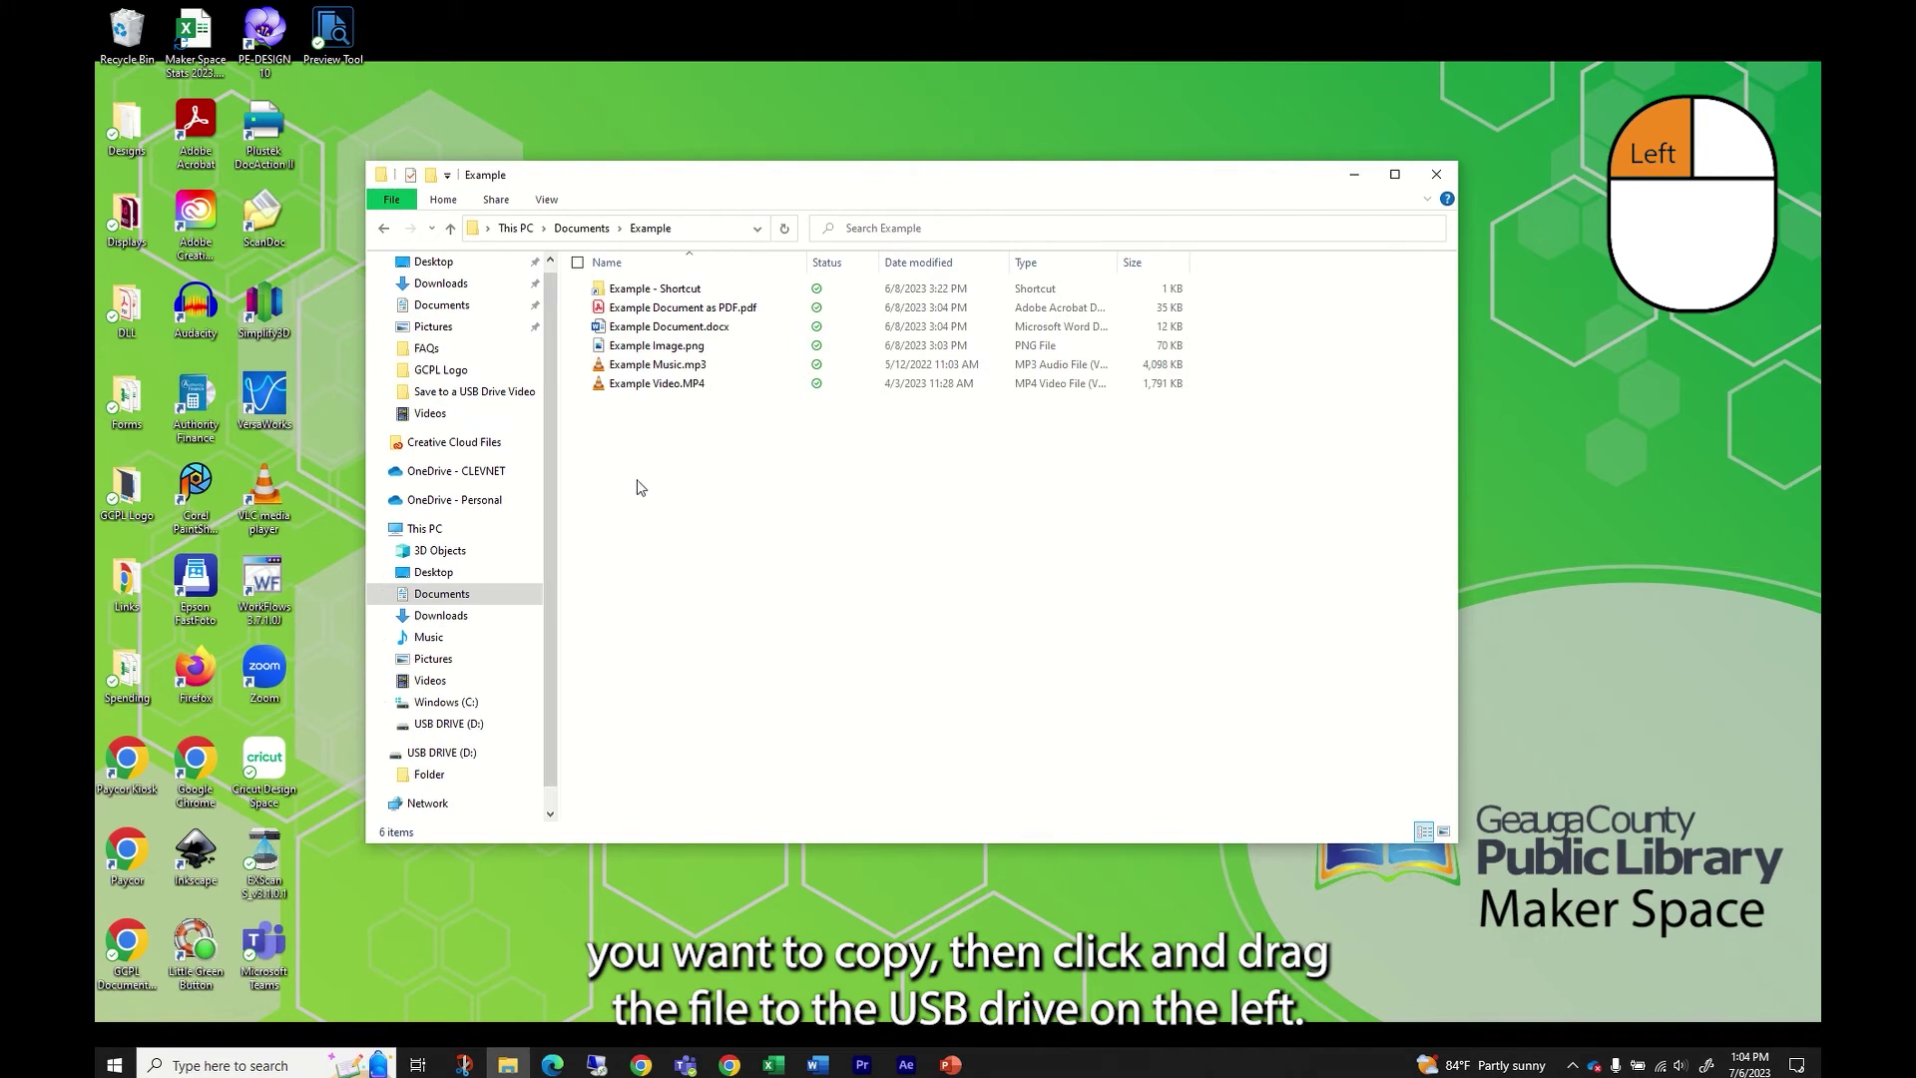
drag(643, 346, 476, 730)
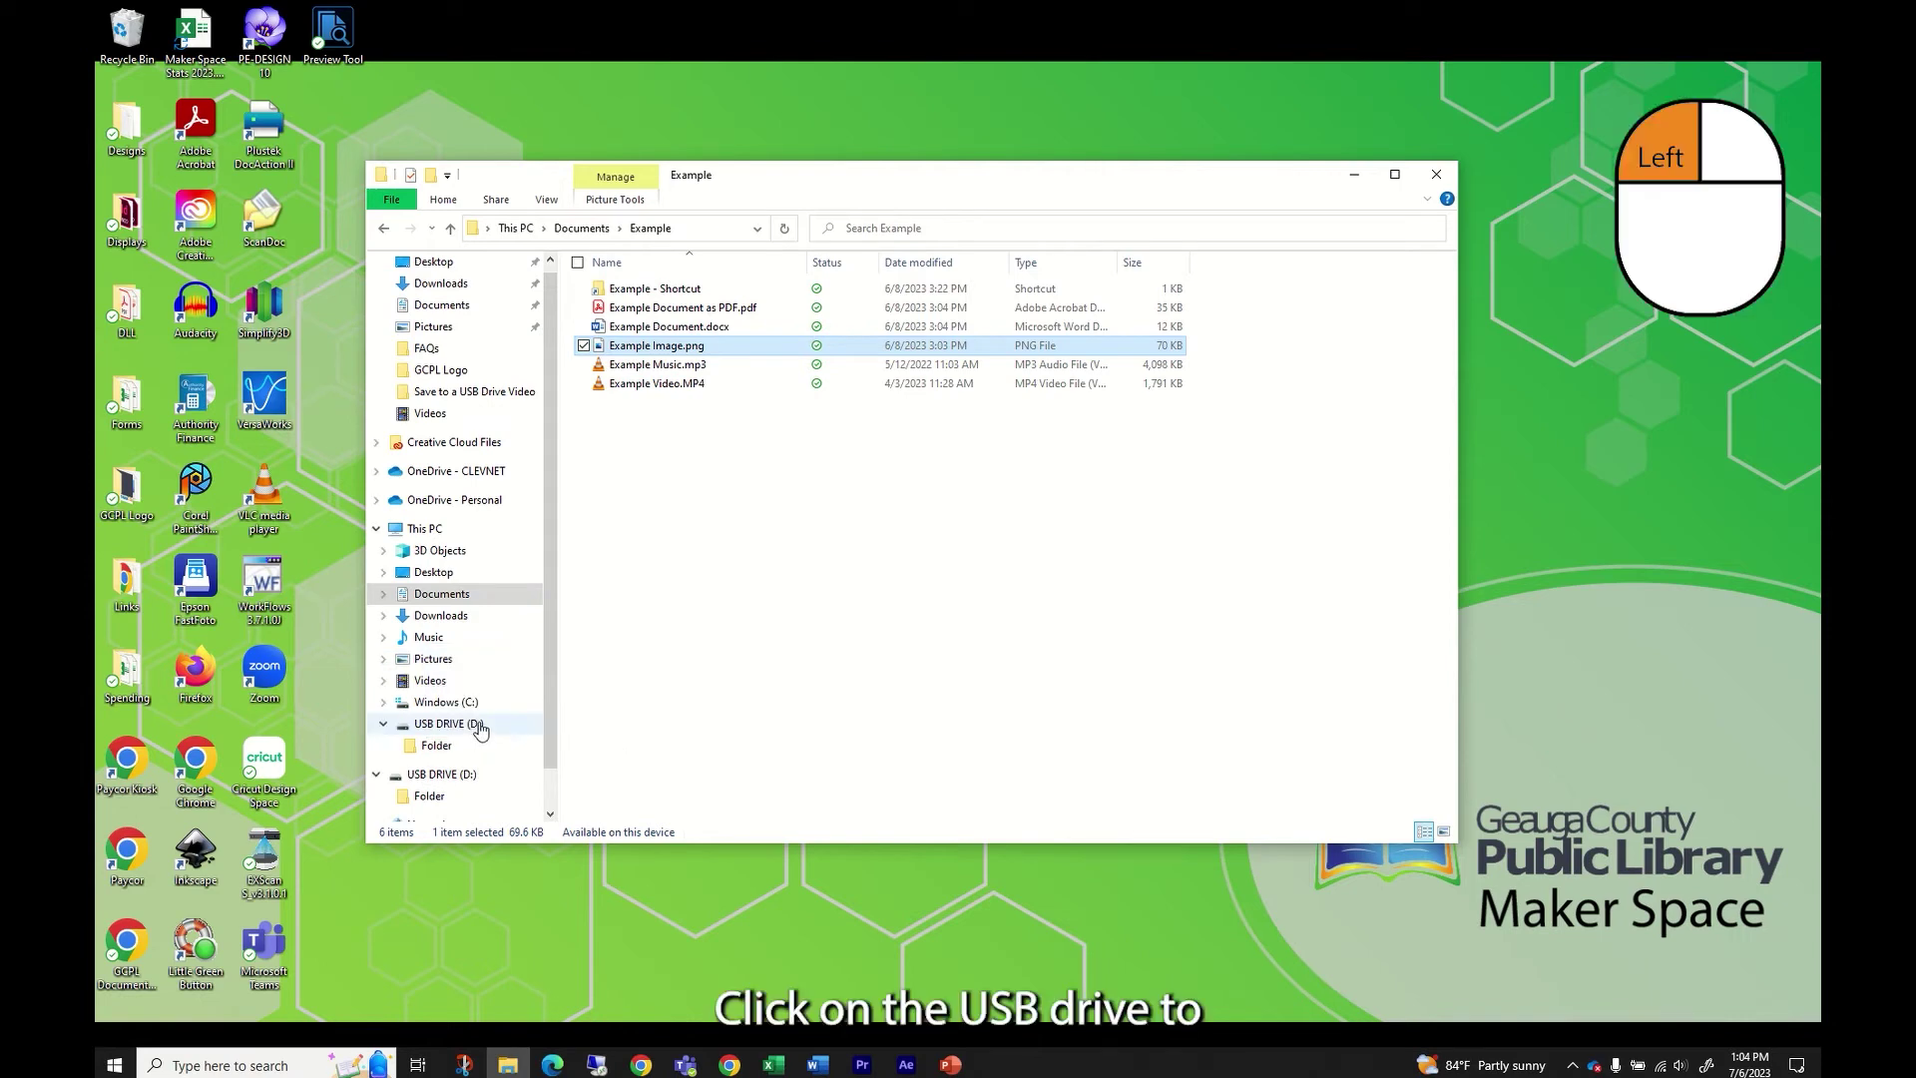
click(480, 729)
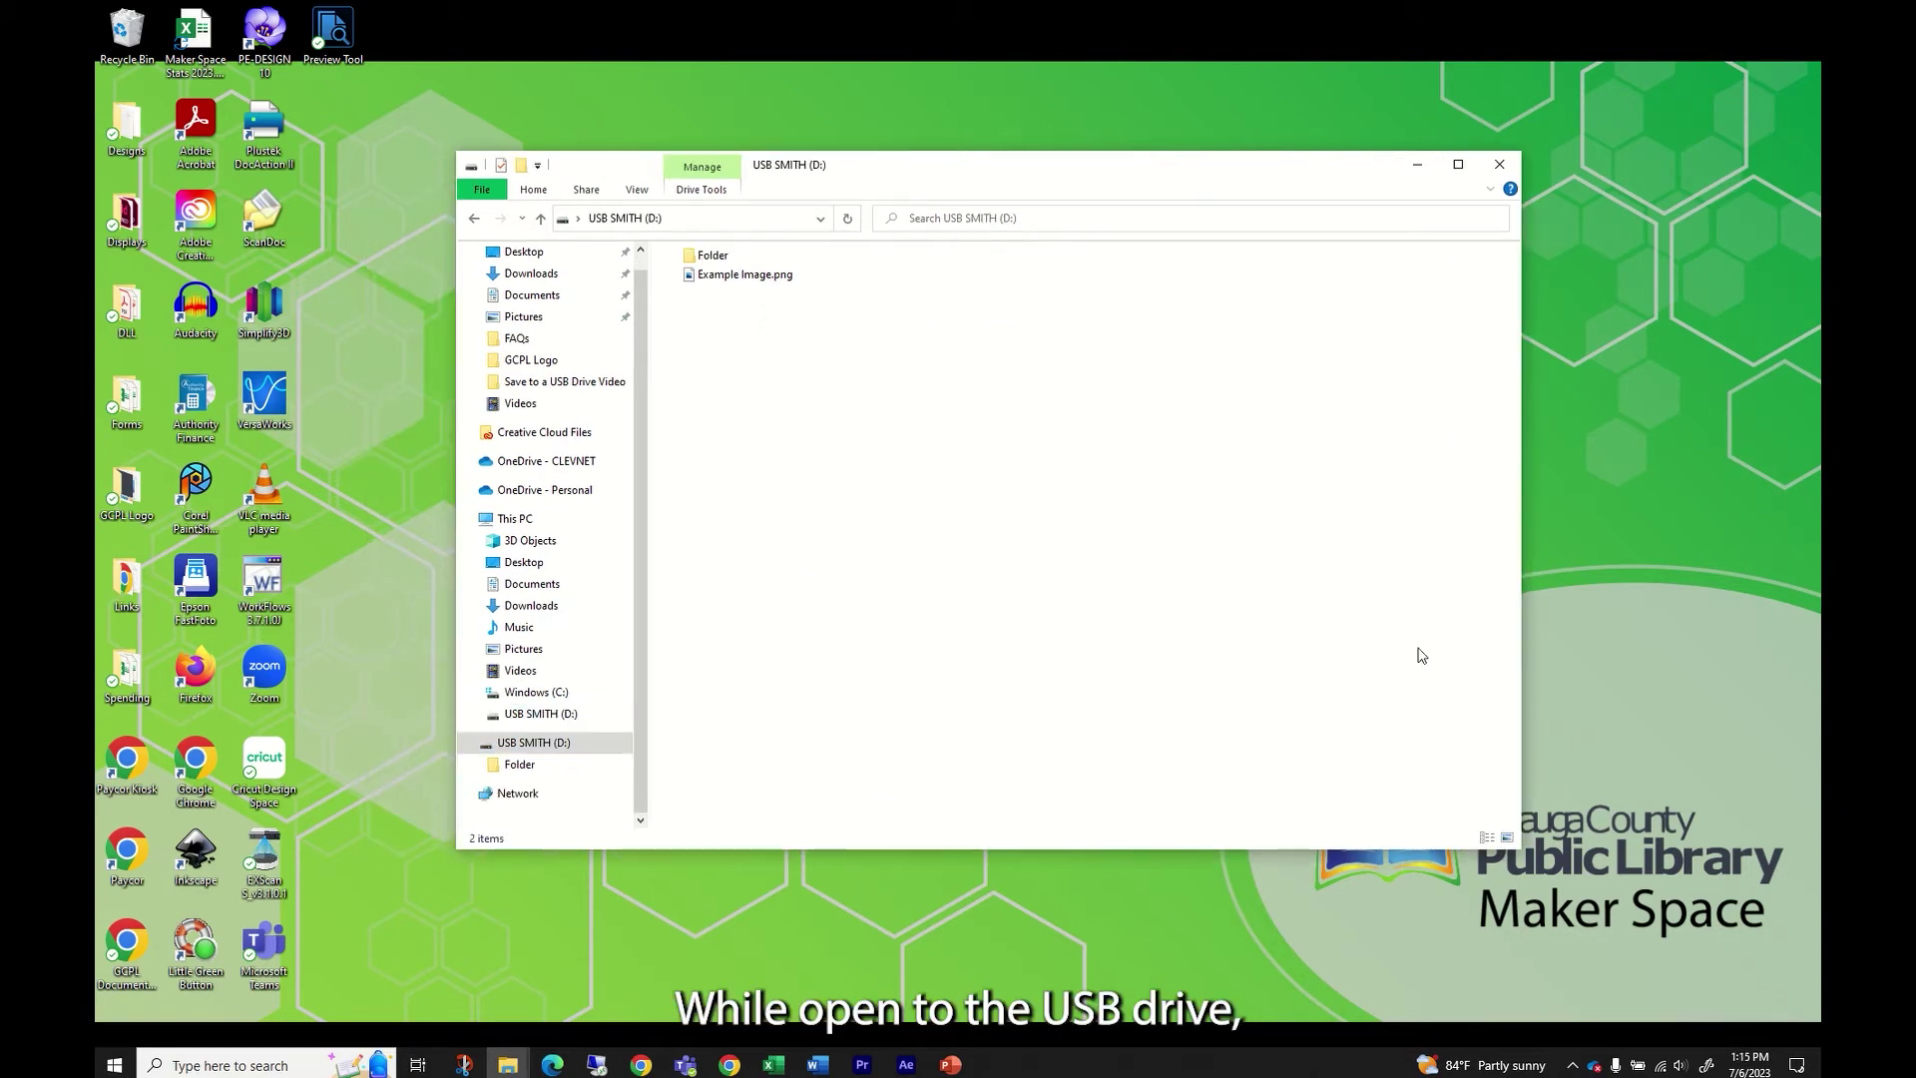
Step: Open Documents\Example in a second window and arrange it beside the USB SMITH window
right_click(572, 300)
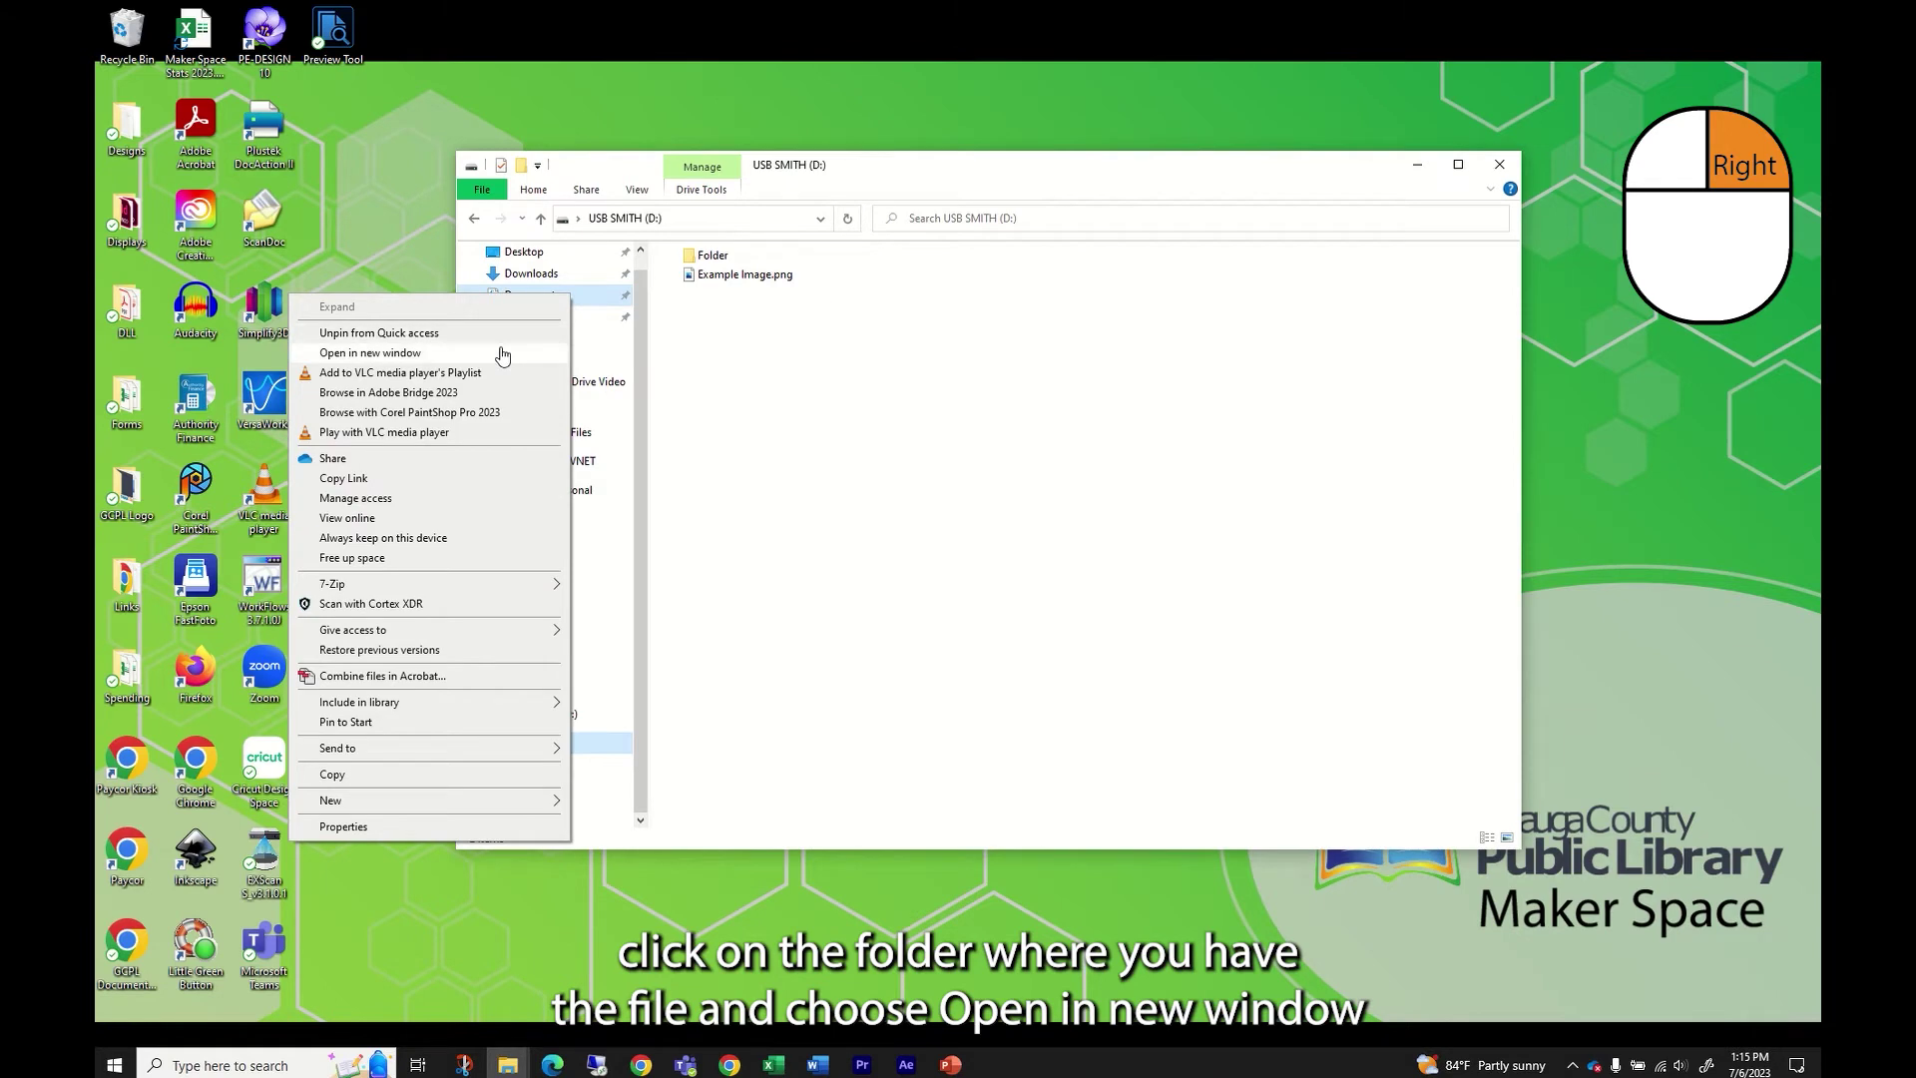
click(502, 355)
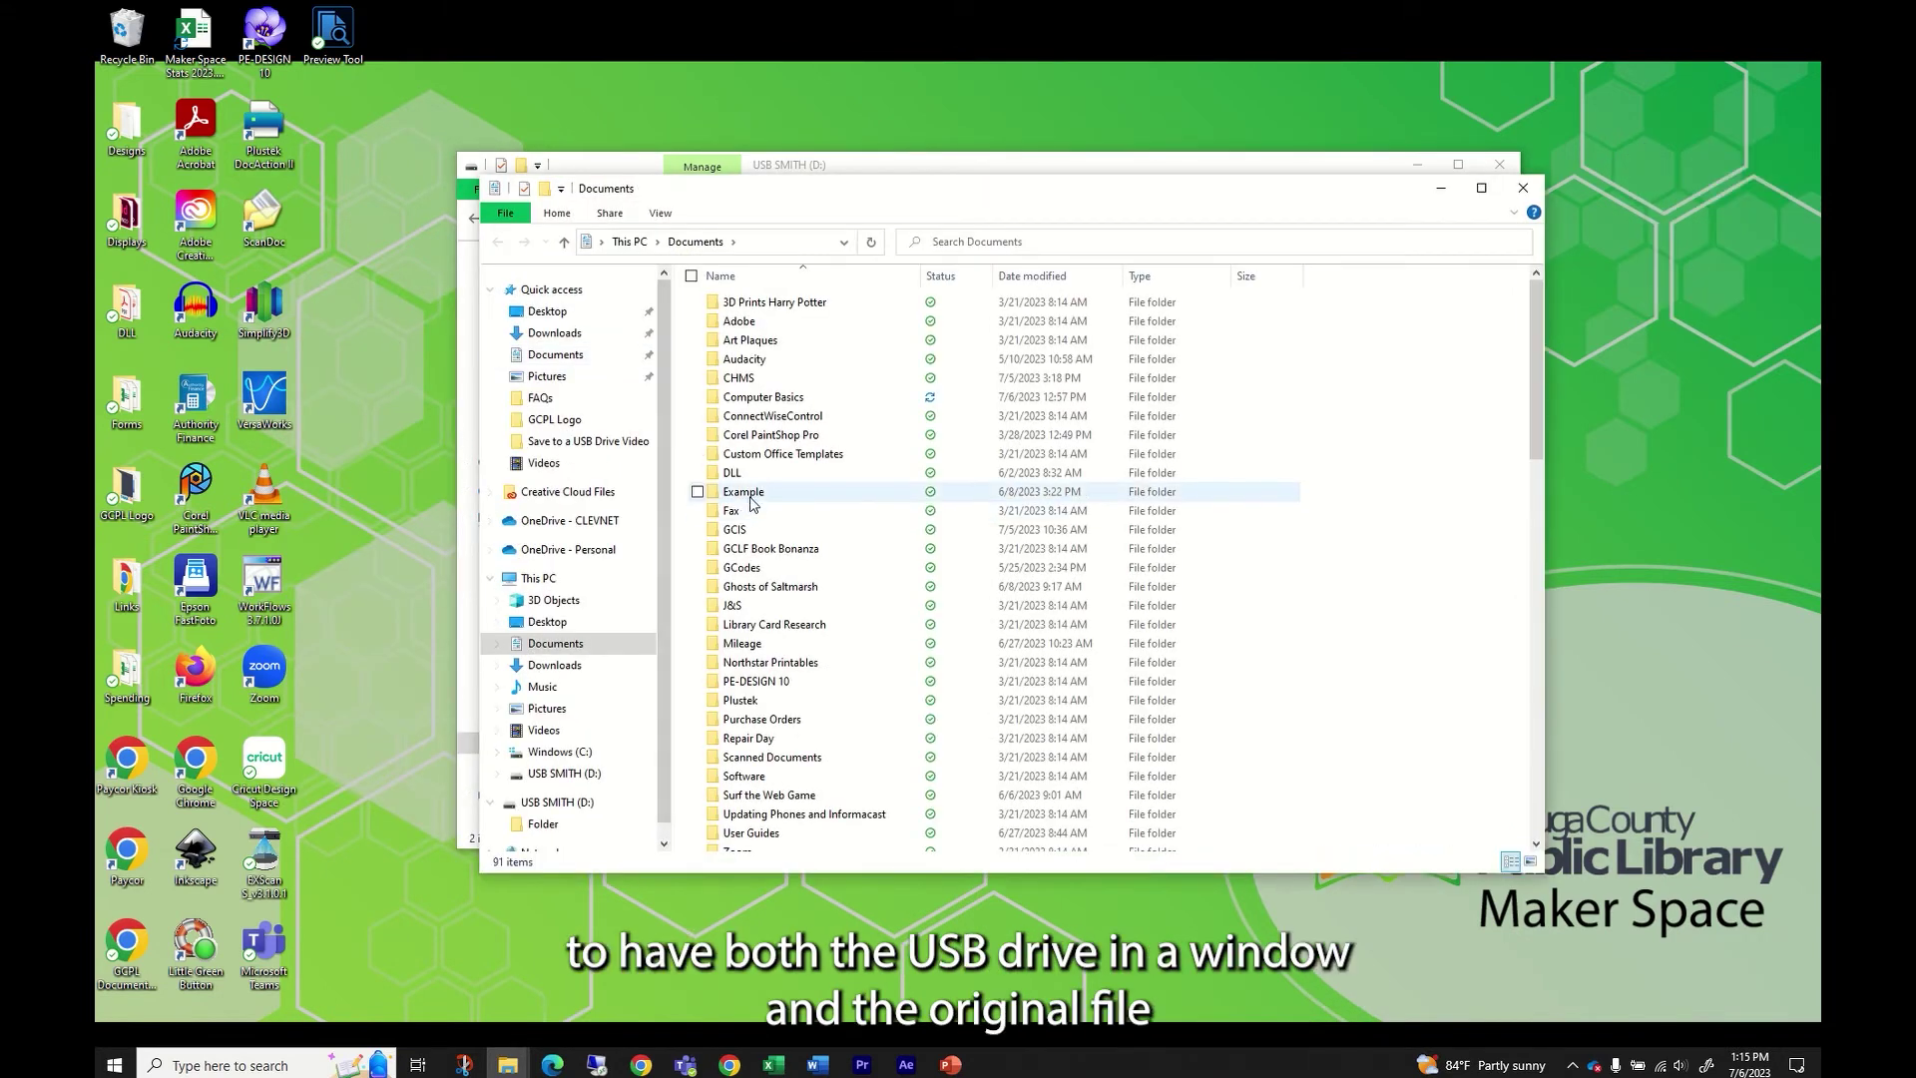
double_click(752, 504)
drag(1028, 196, 1250, 147)
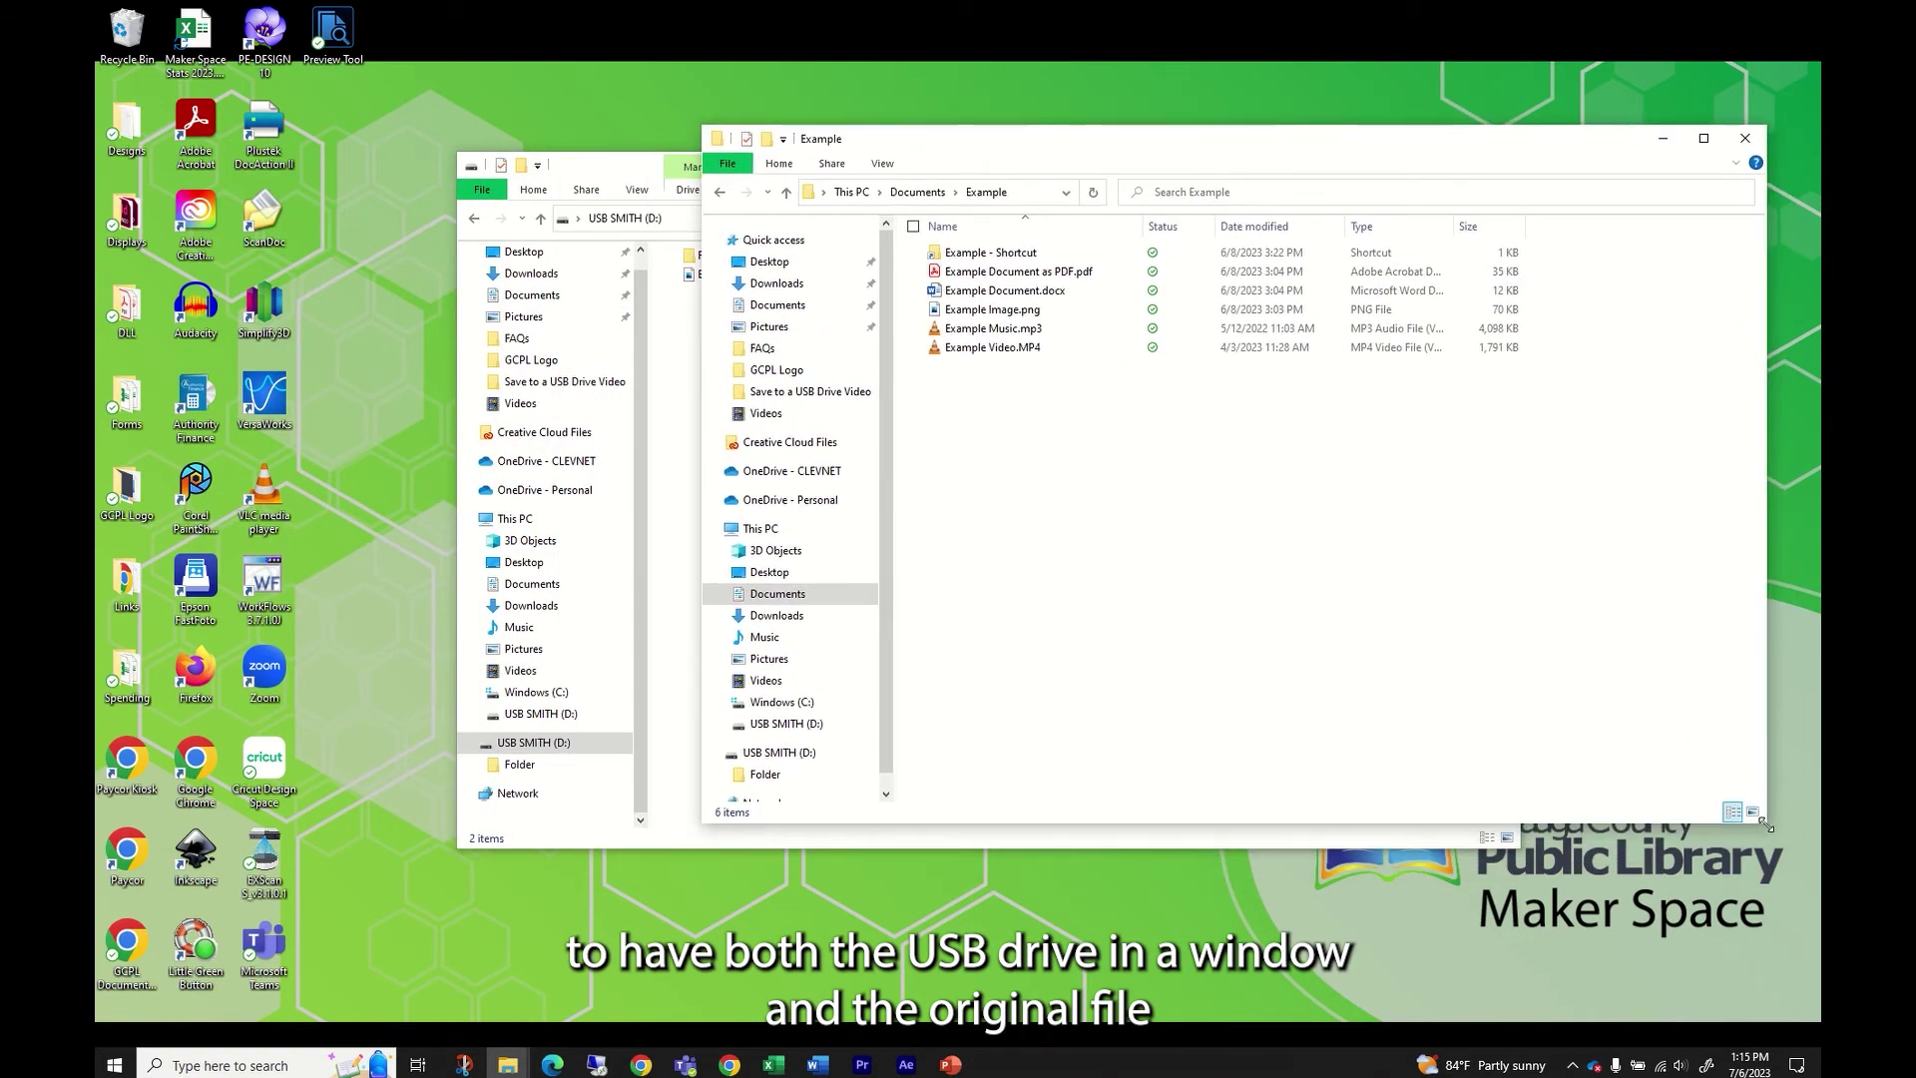
drag(1764, 824, 1542, 665)
click(1270, 769)
drag(1522, 847, 1120, 664)
drag(988, 165, 716, 380)
drag(1158, 150, 1344, 124)
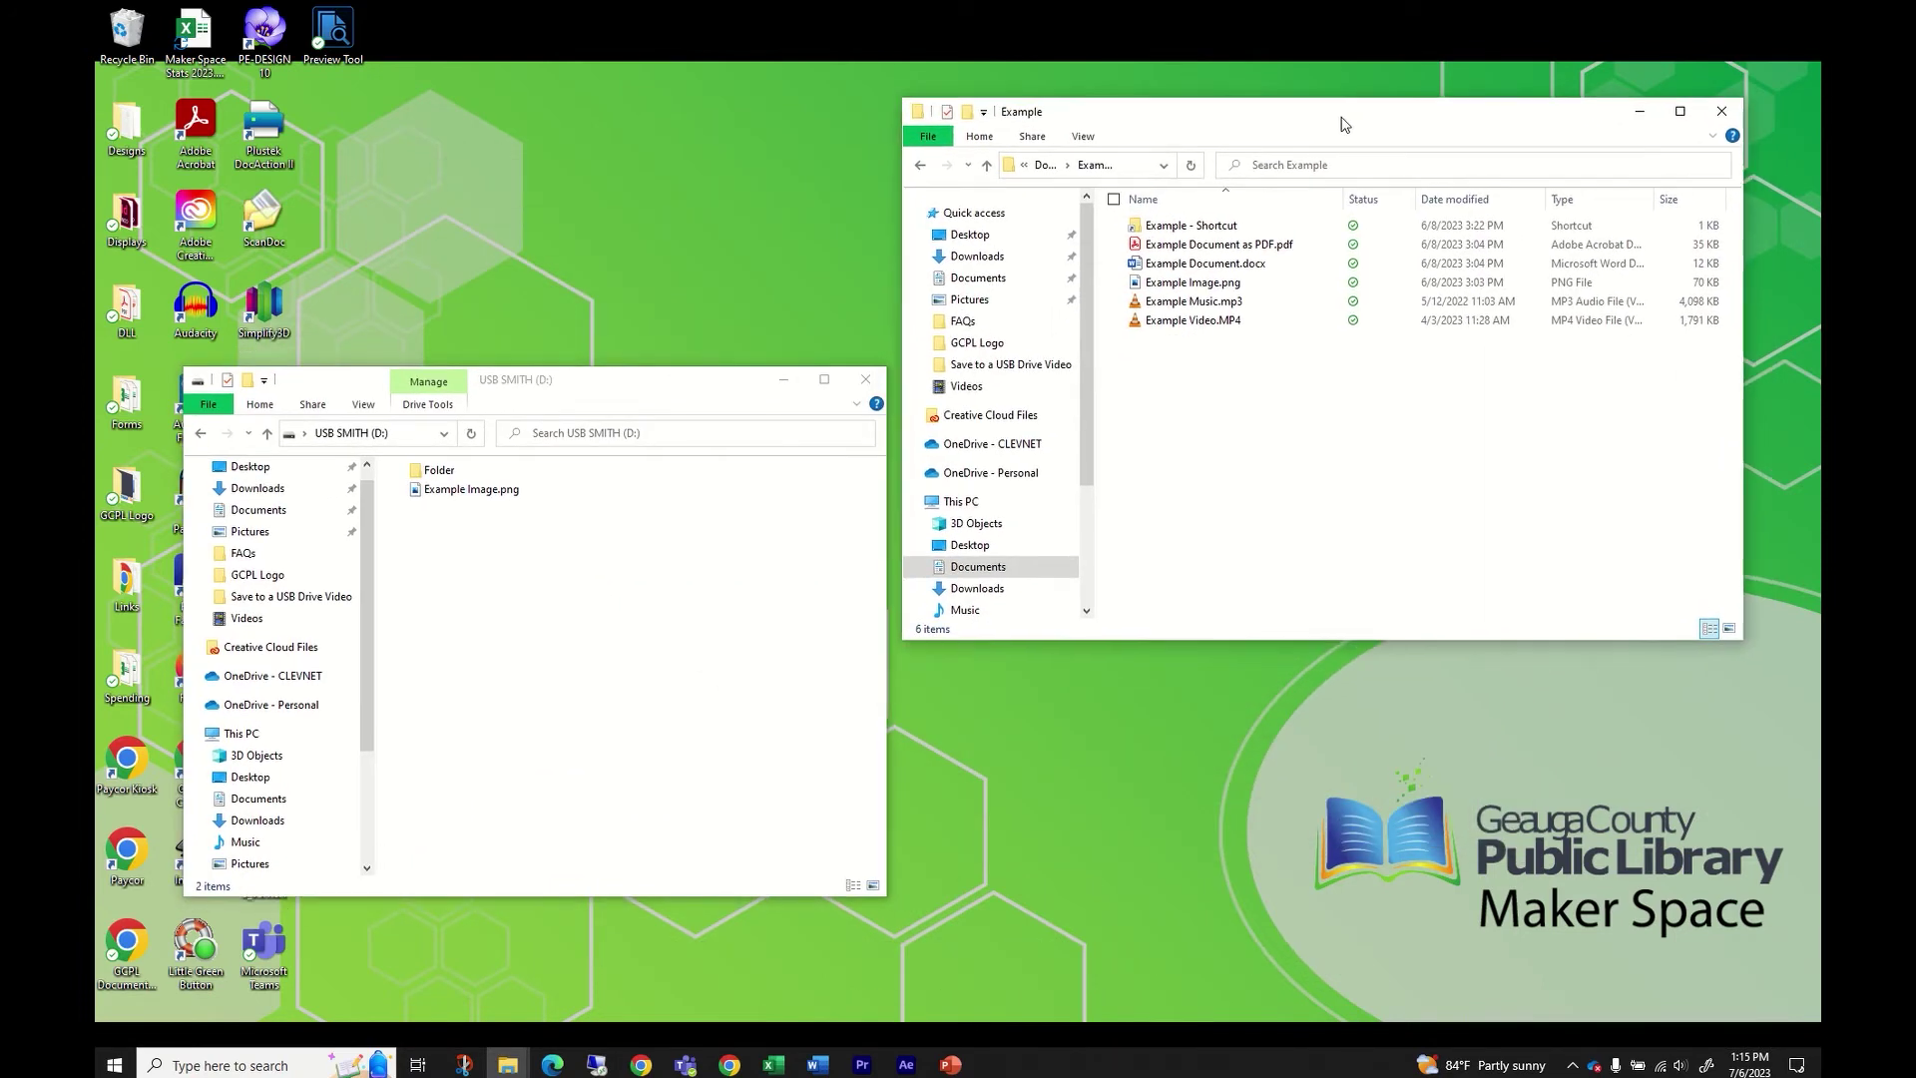
Step: Drag Example Document.docx and Example Document as PDF.pdf to USB SMITH, then select the music and video files
click(1172, 266)
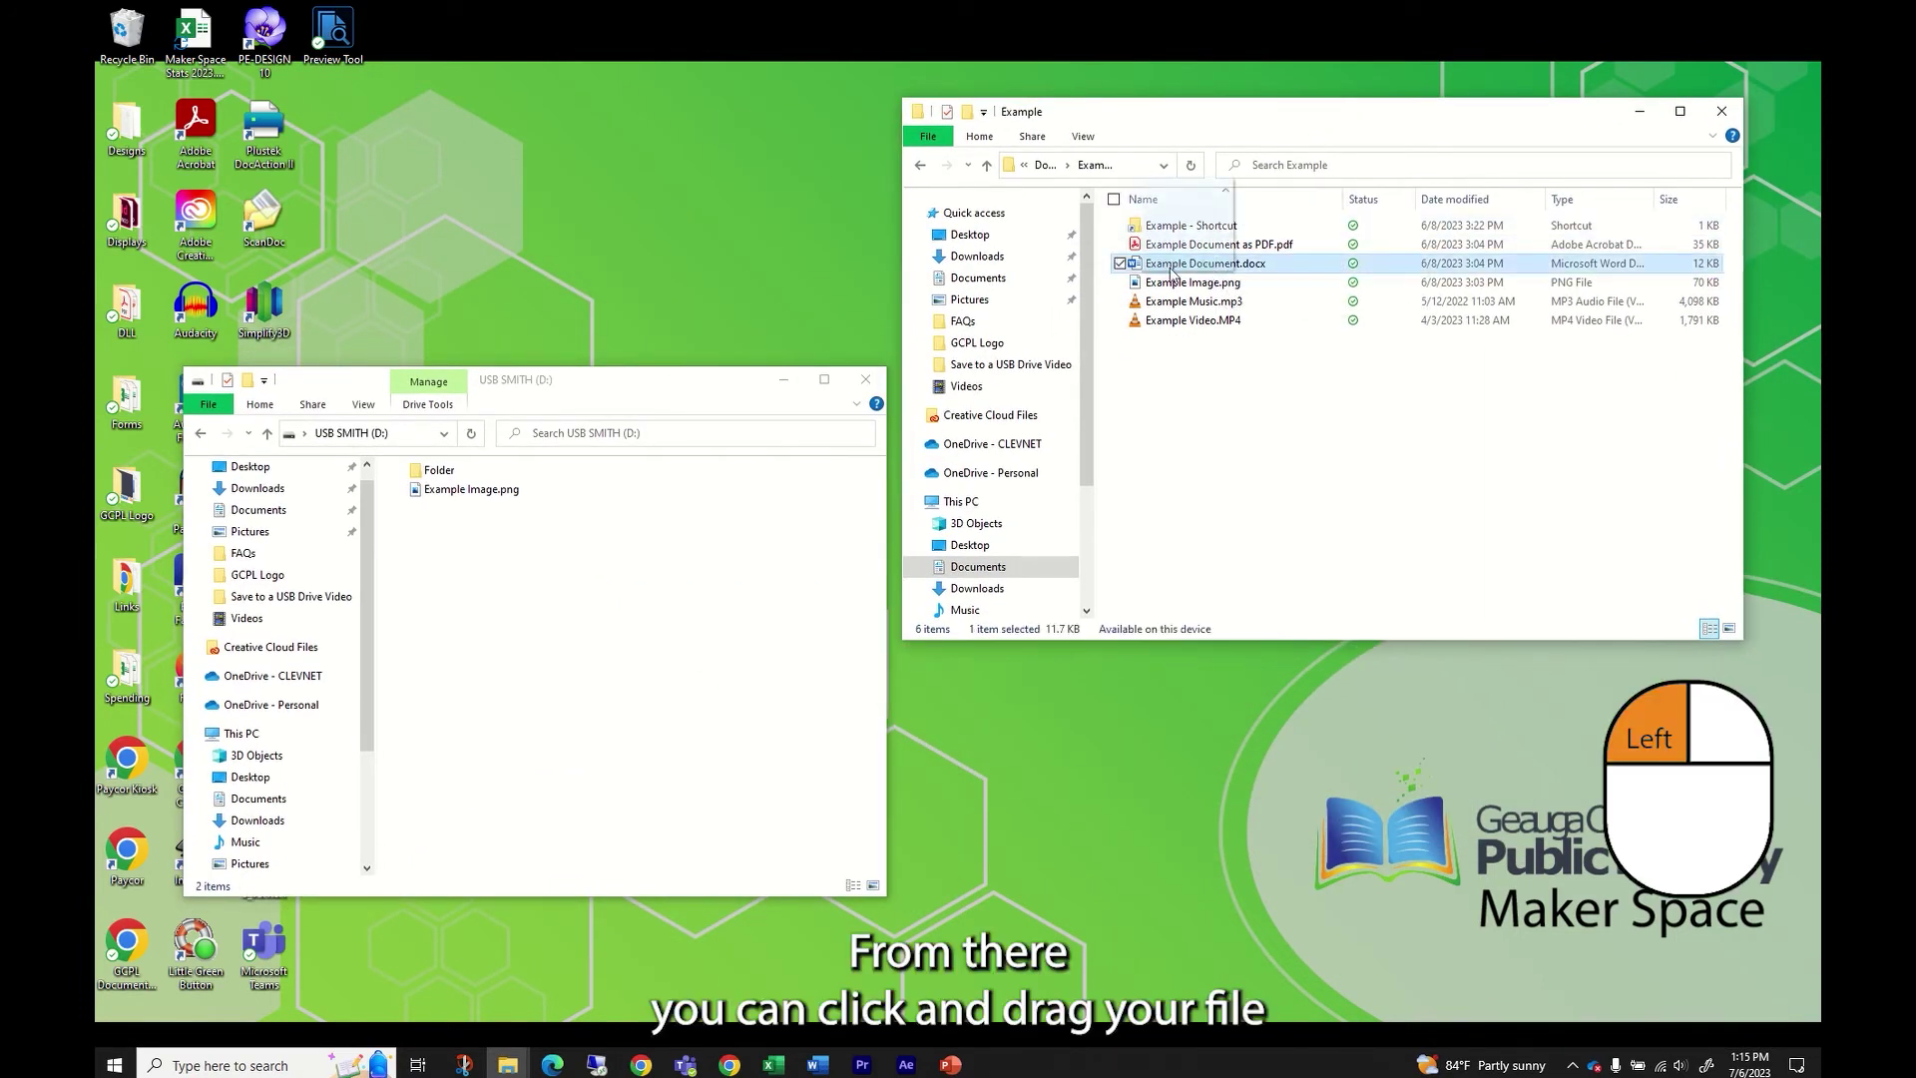
drag(1173, 269, 672, 679)
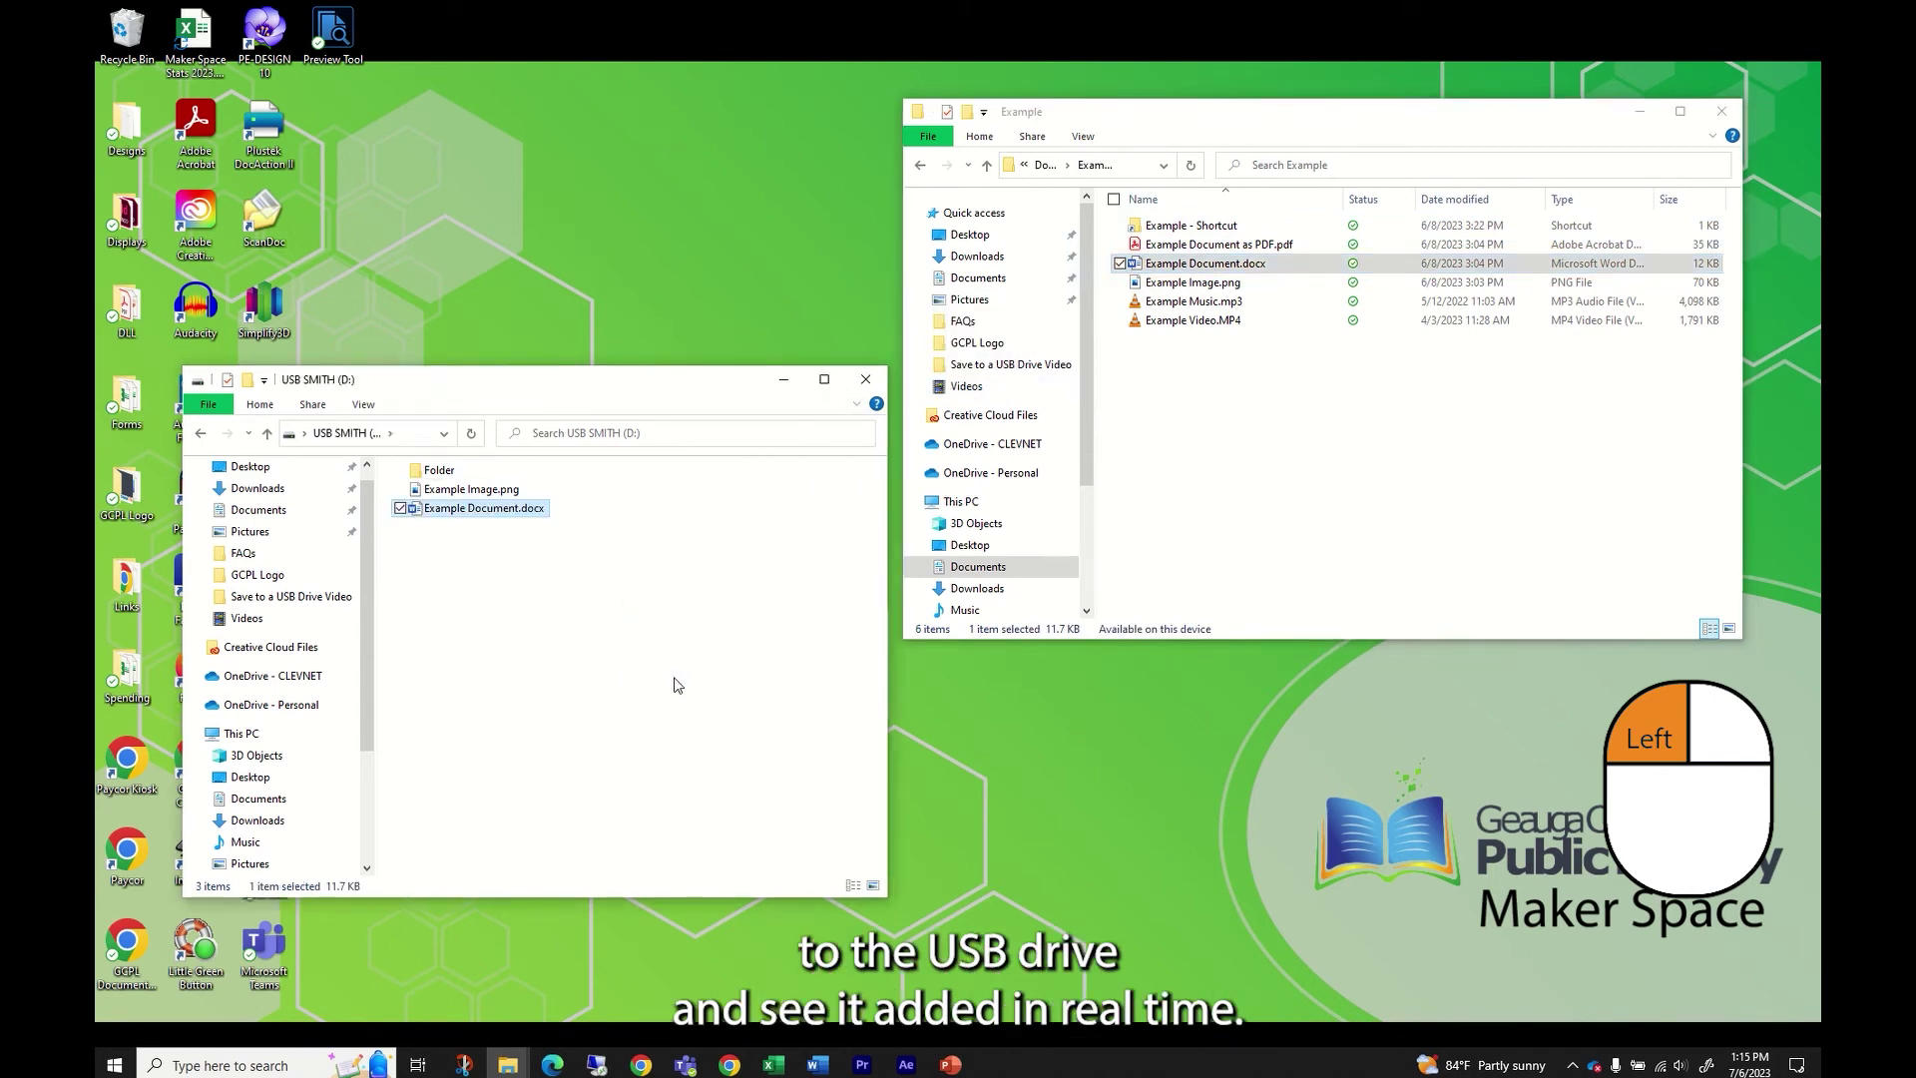
click(1198, 248)
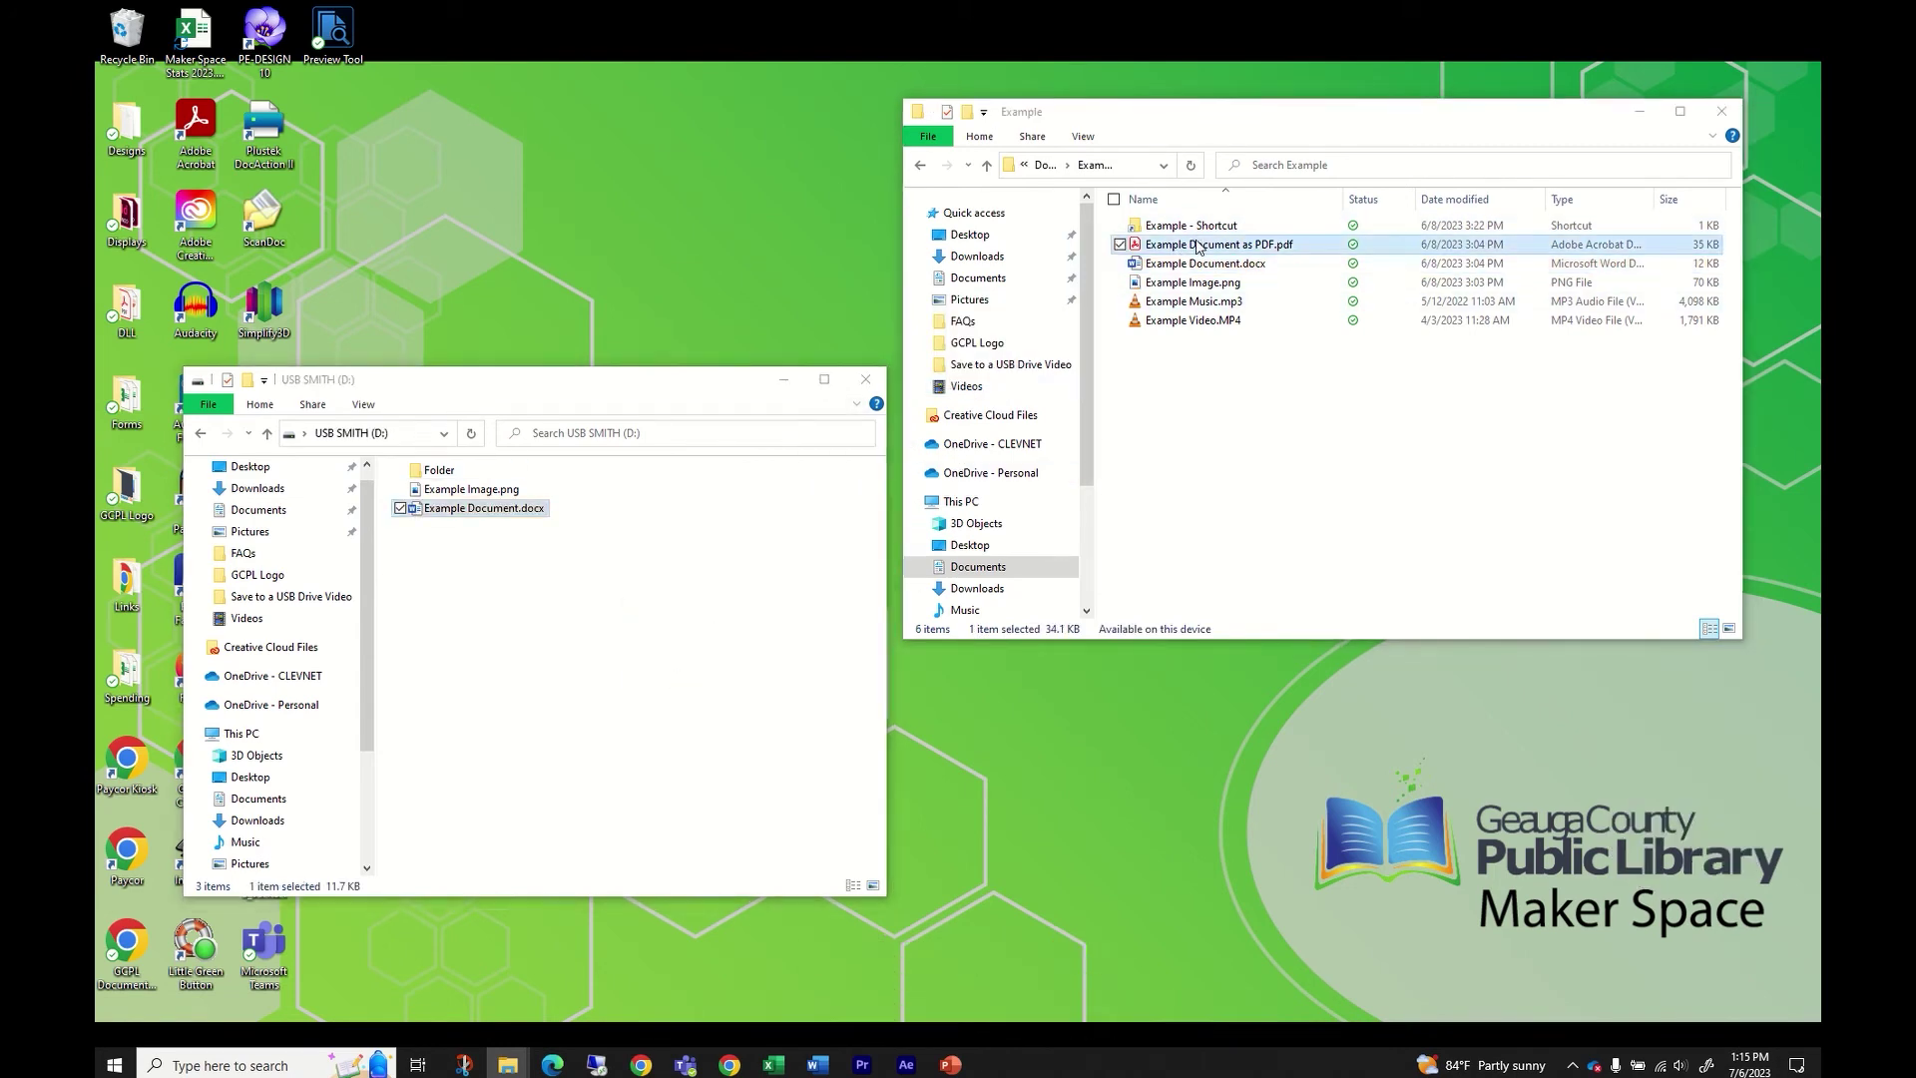
drag(1198, 247, 591, 640)
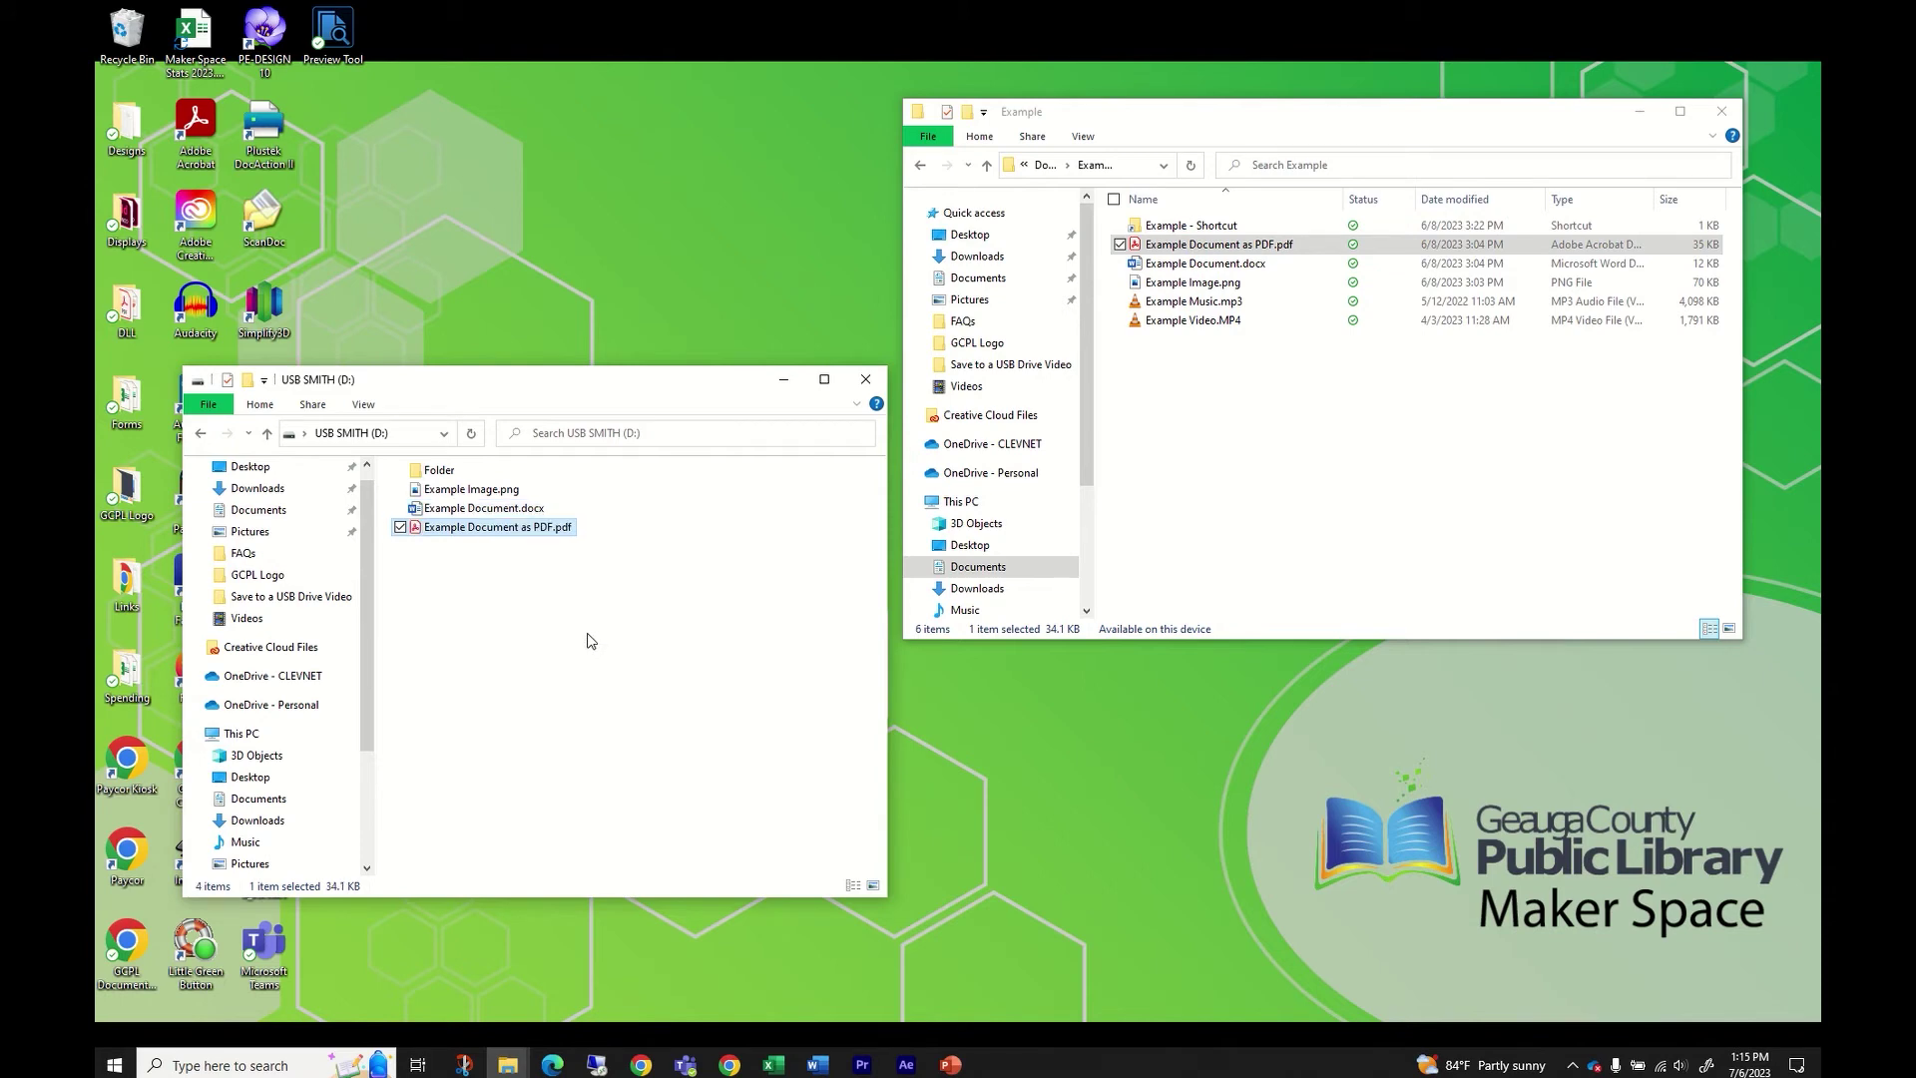
drag(1126, 407, 626, 624)
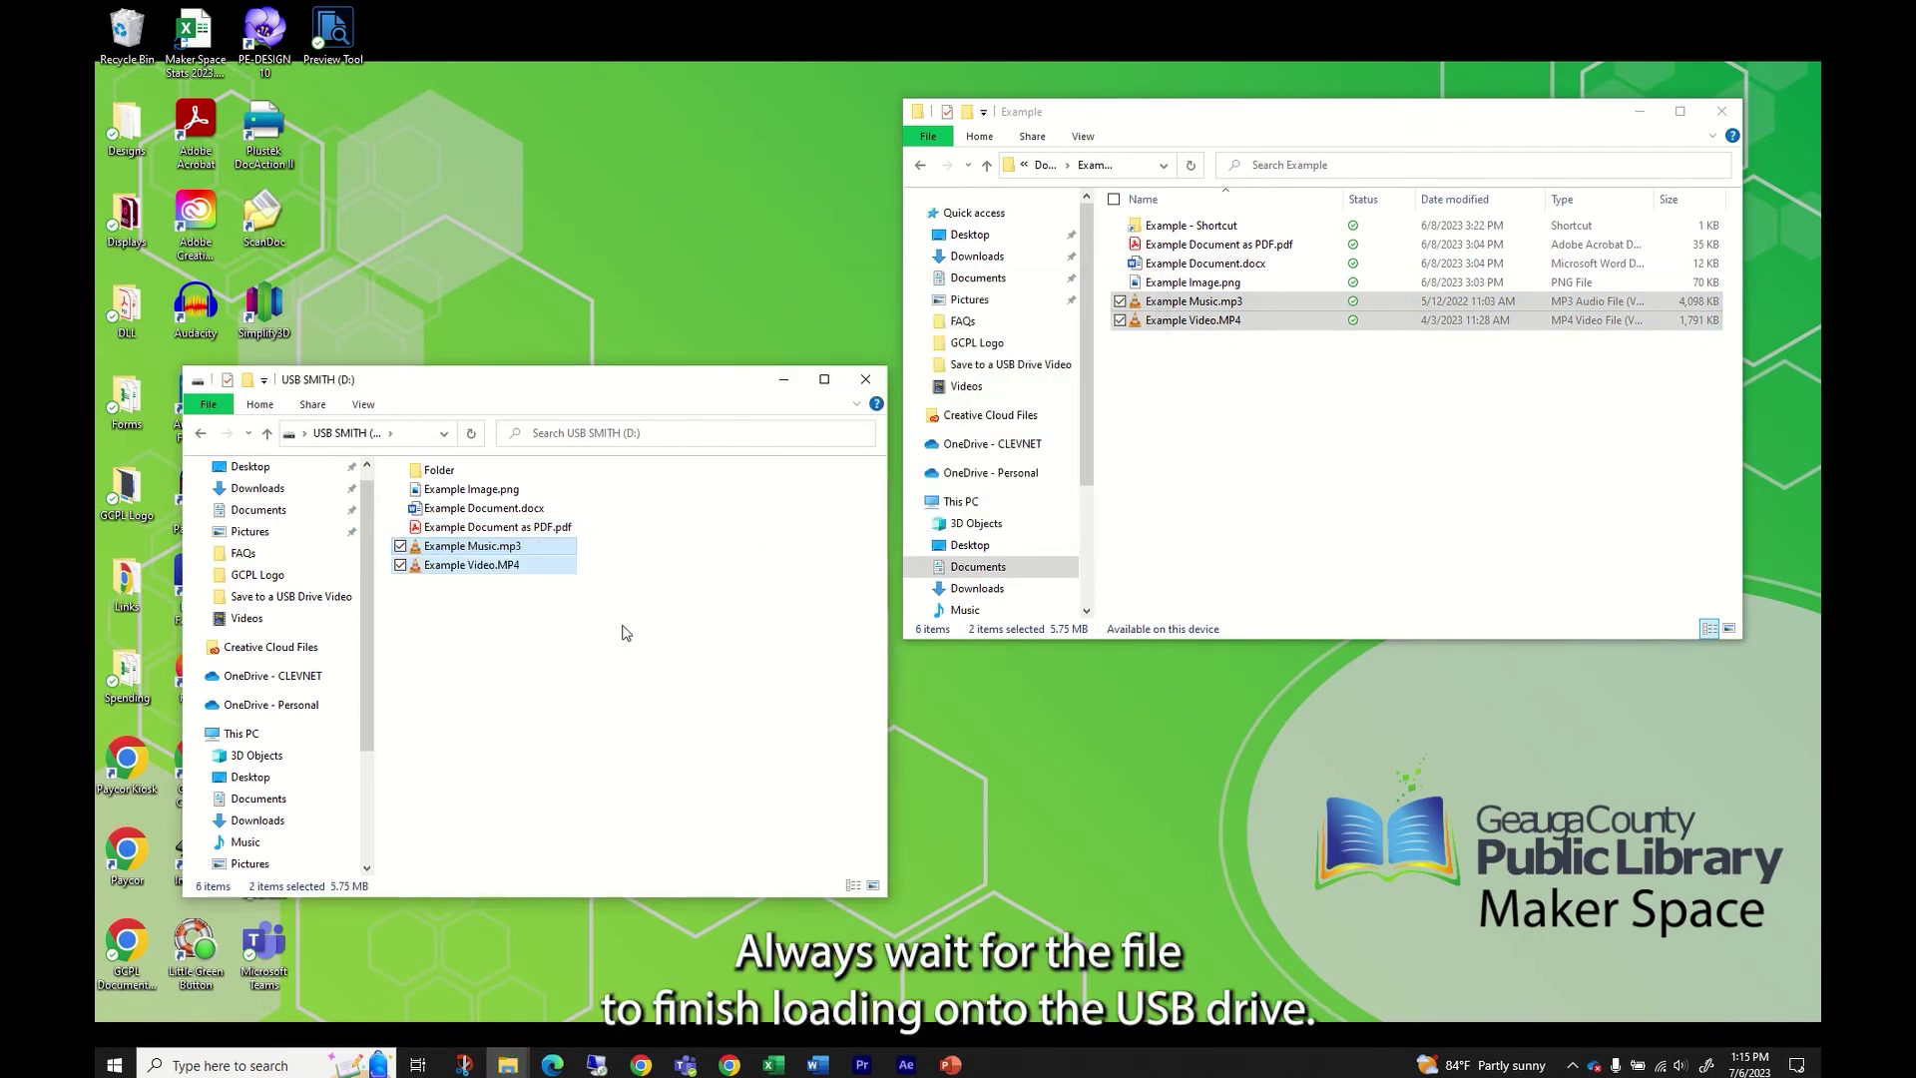
click(626, 633)
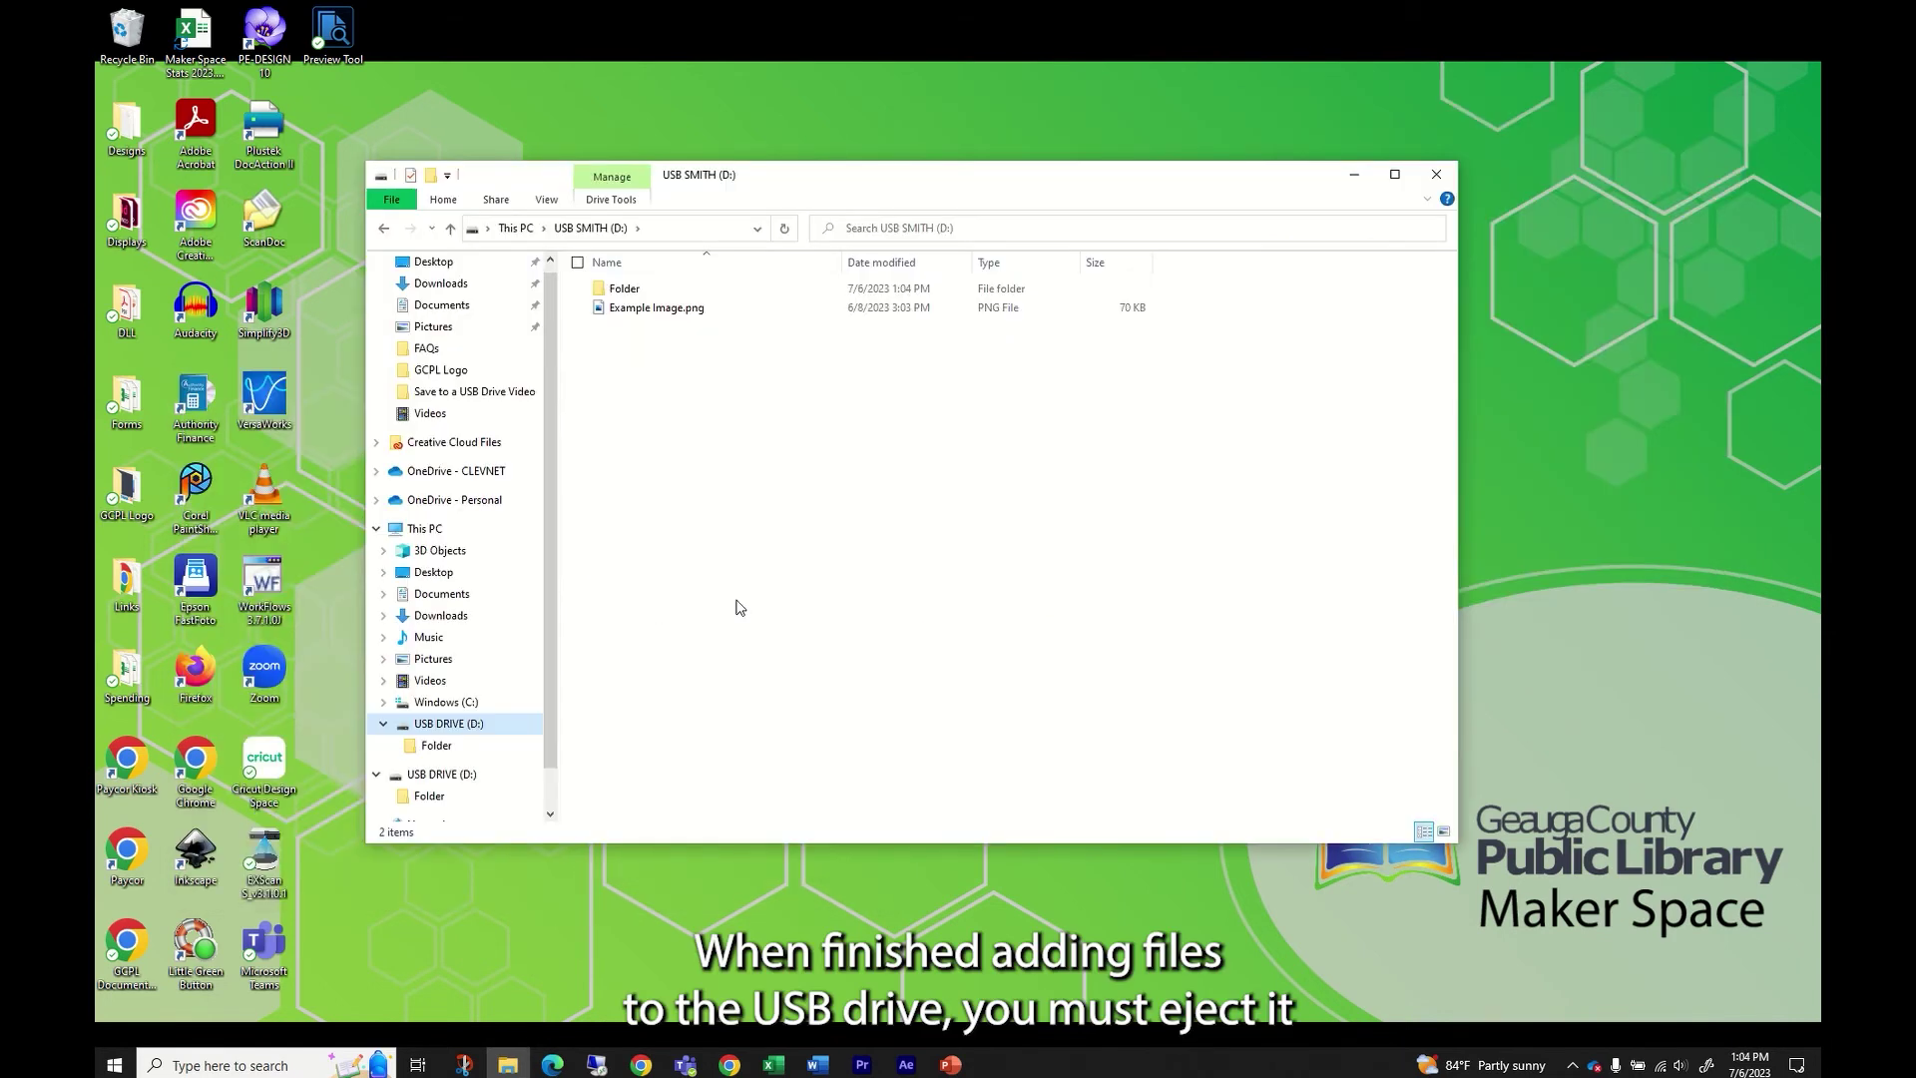
Step: Eject USB SMITH (D:) from its right-click menu in the navigation pane
right_click(470, 734)
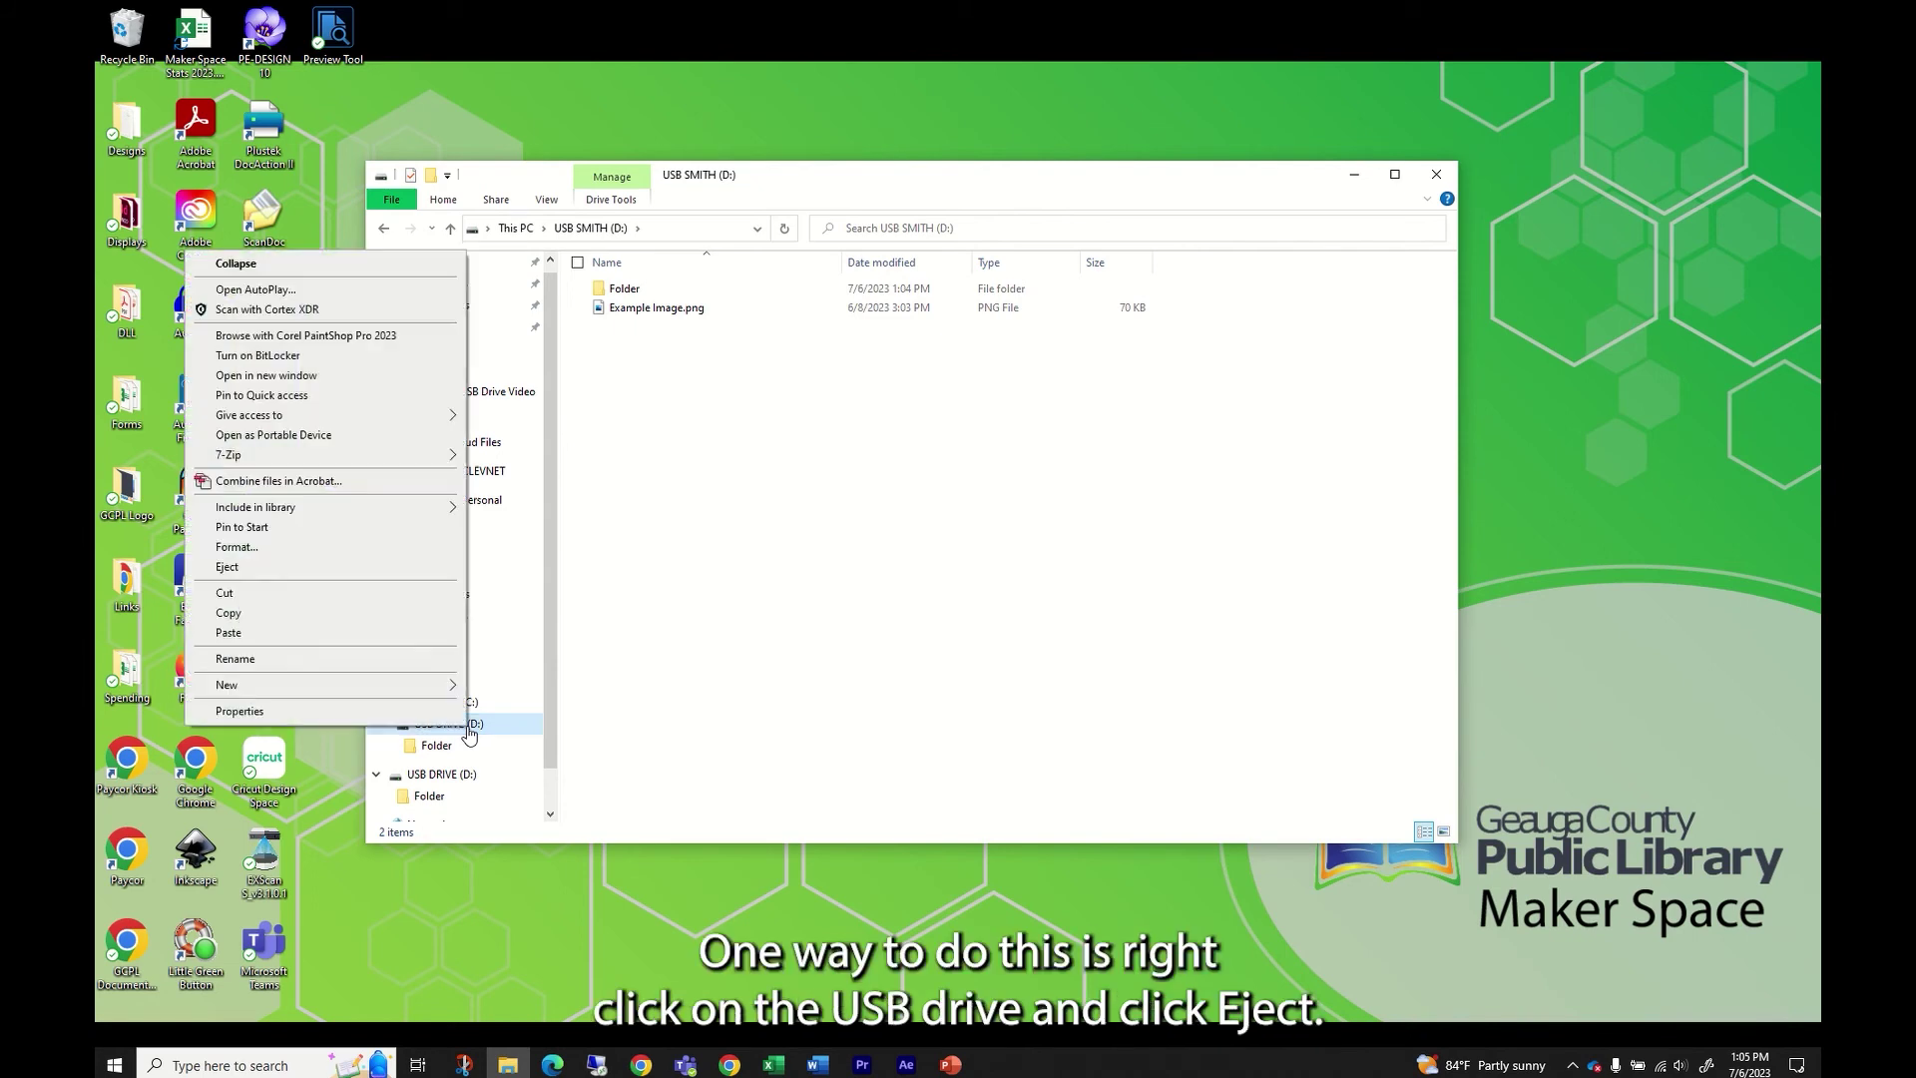
click(315, 575)
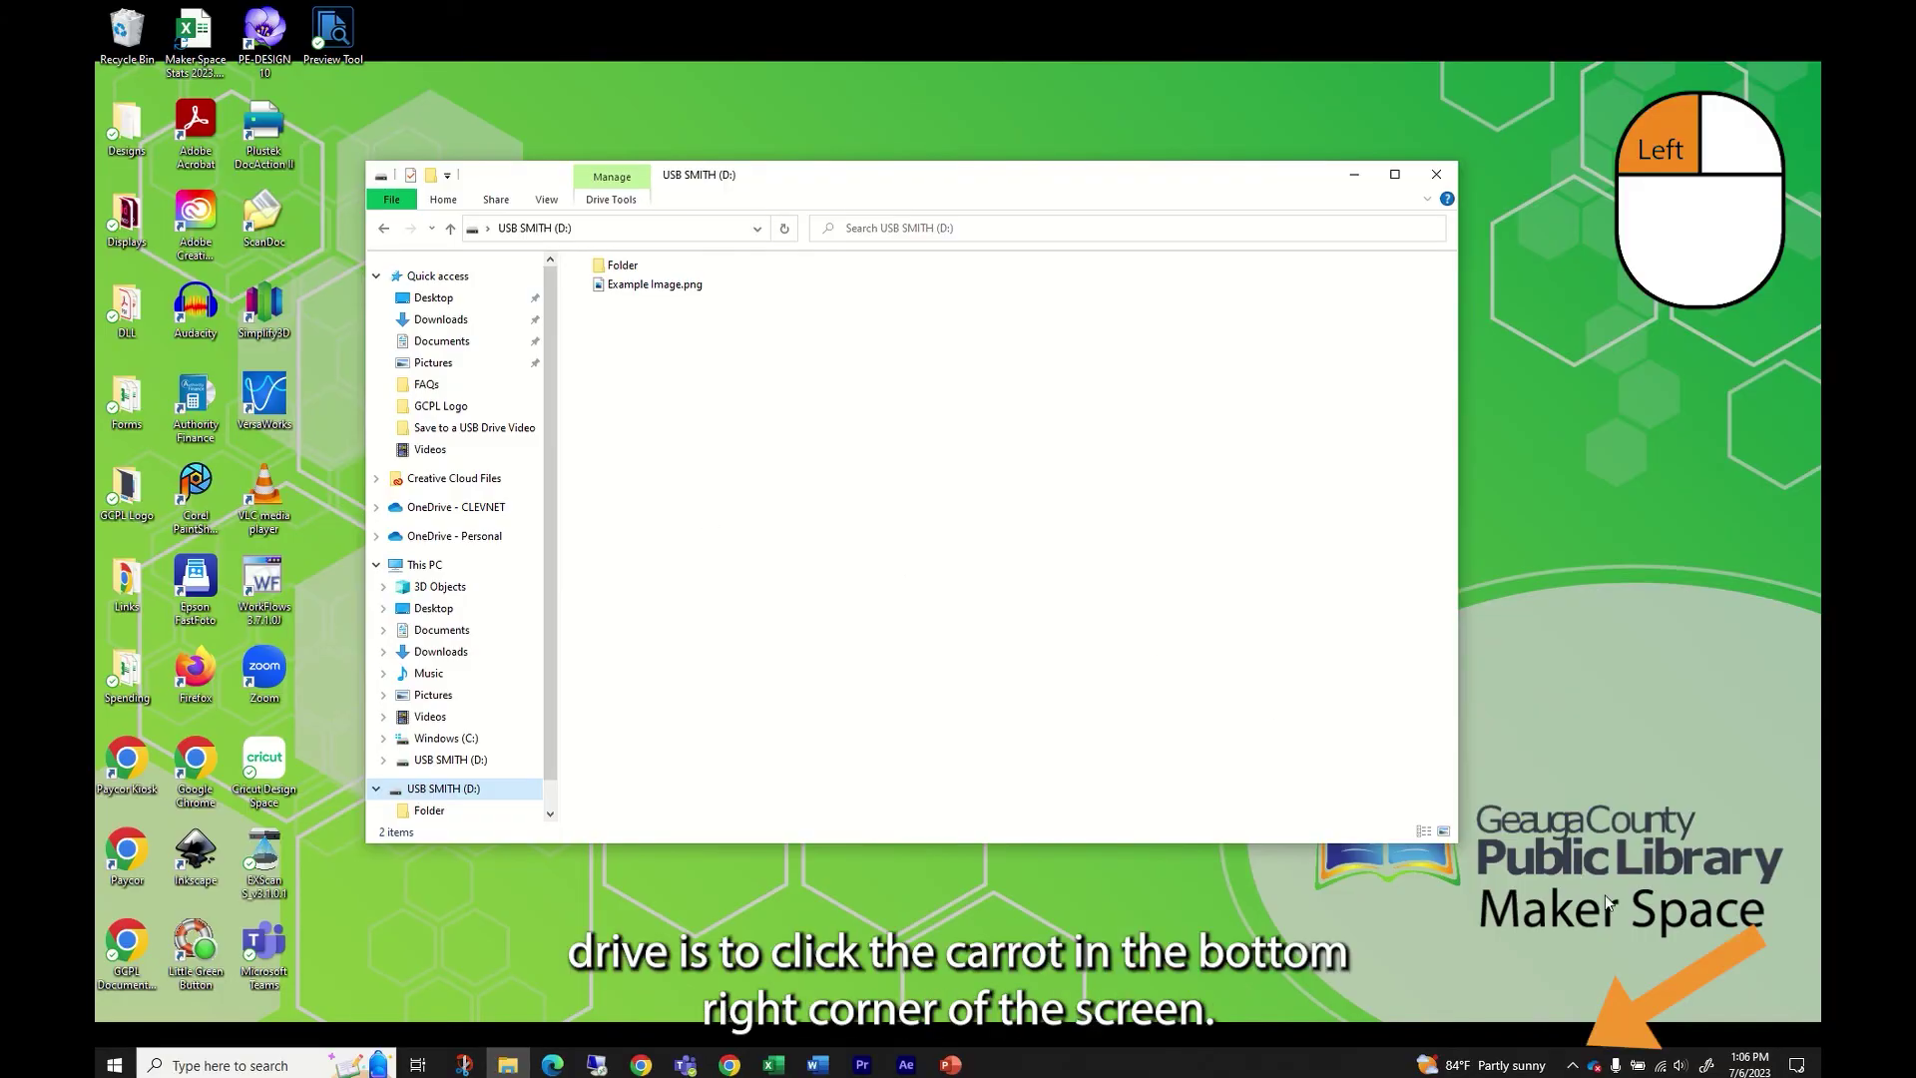
Step: Safely eject the USB SMITH drive using Eject Mass Storage in the notification area
click(1574, 1065)
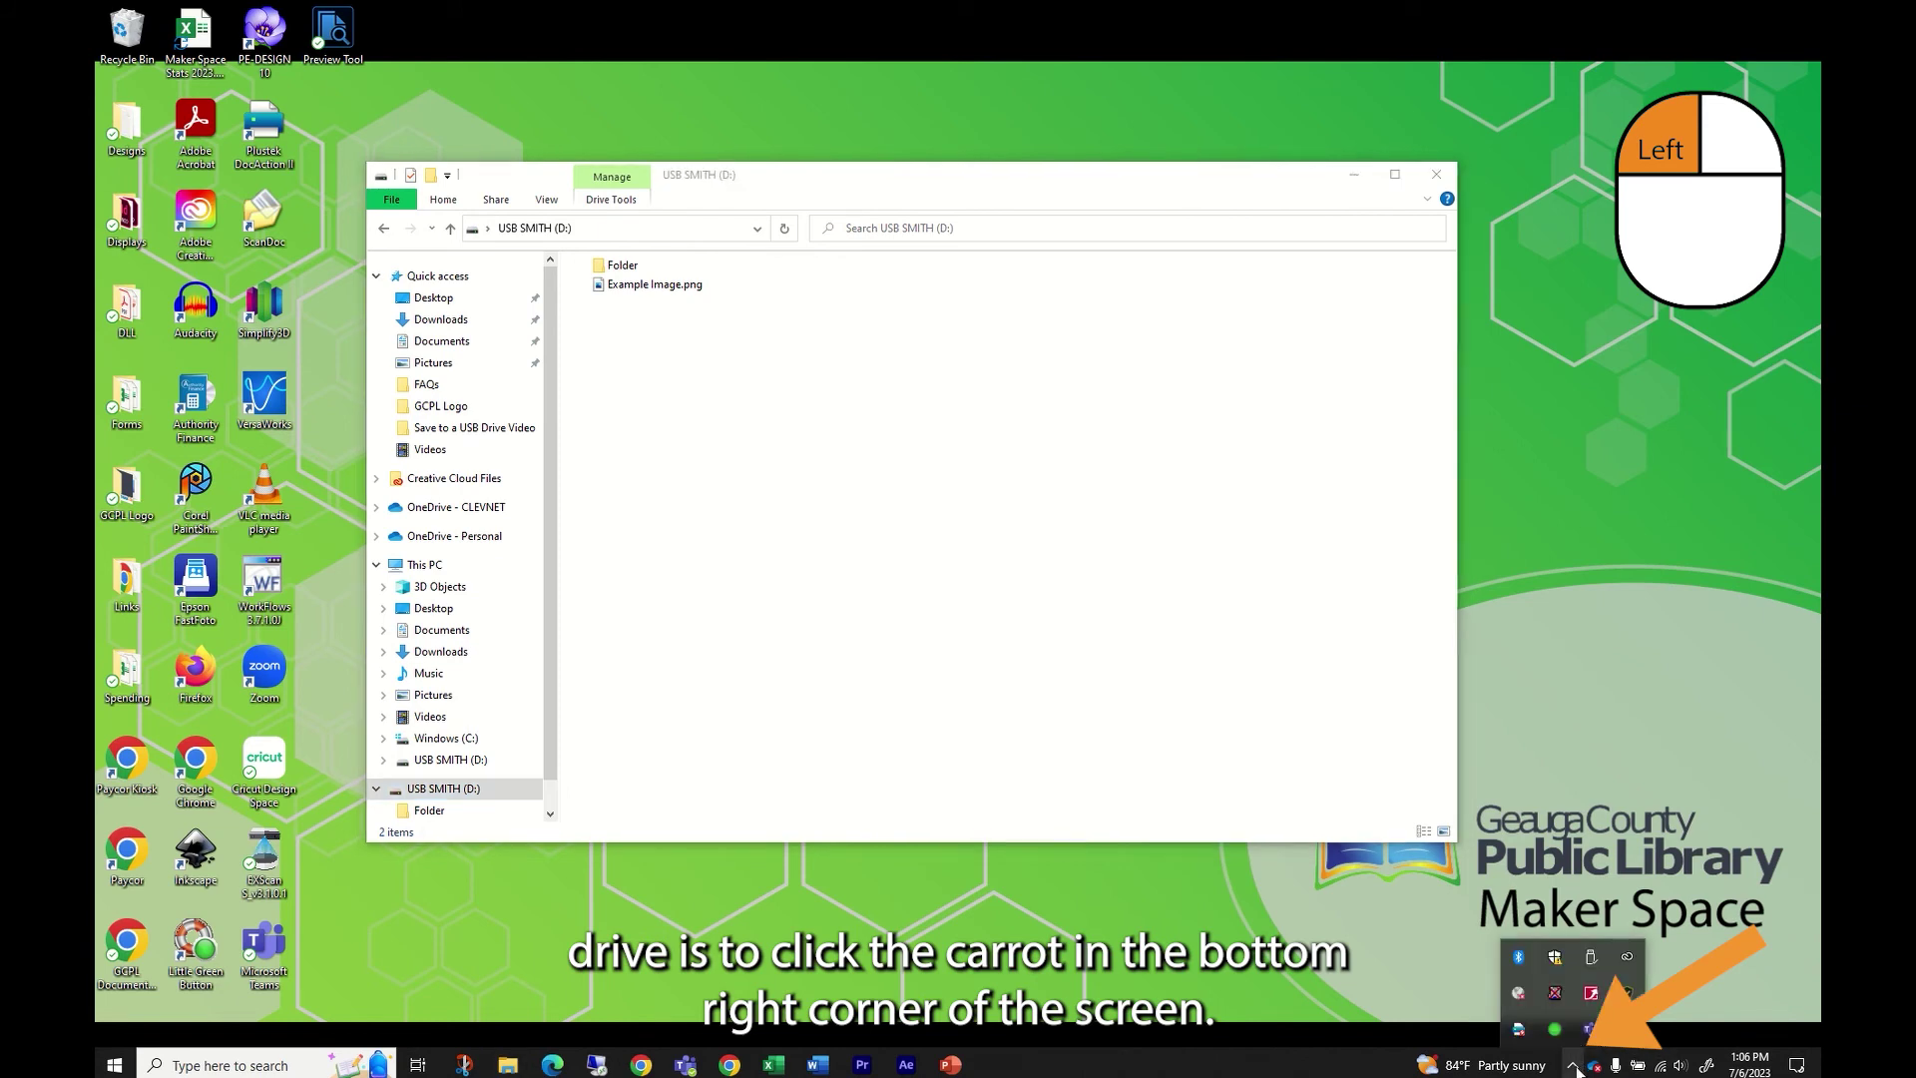
click(1596, 960)
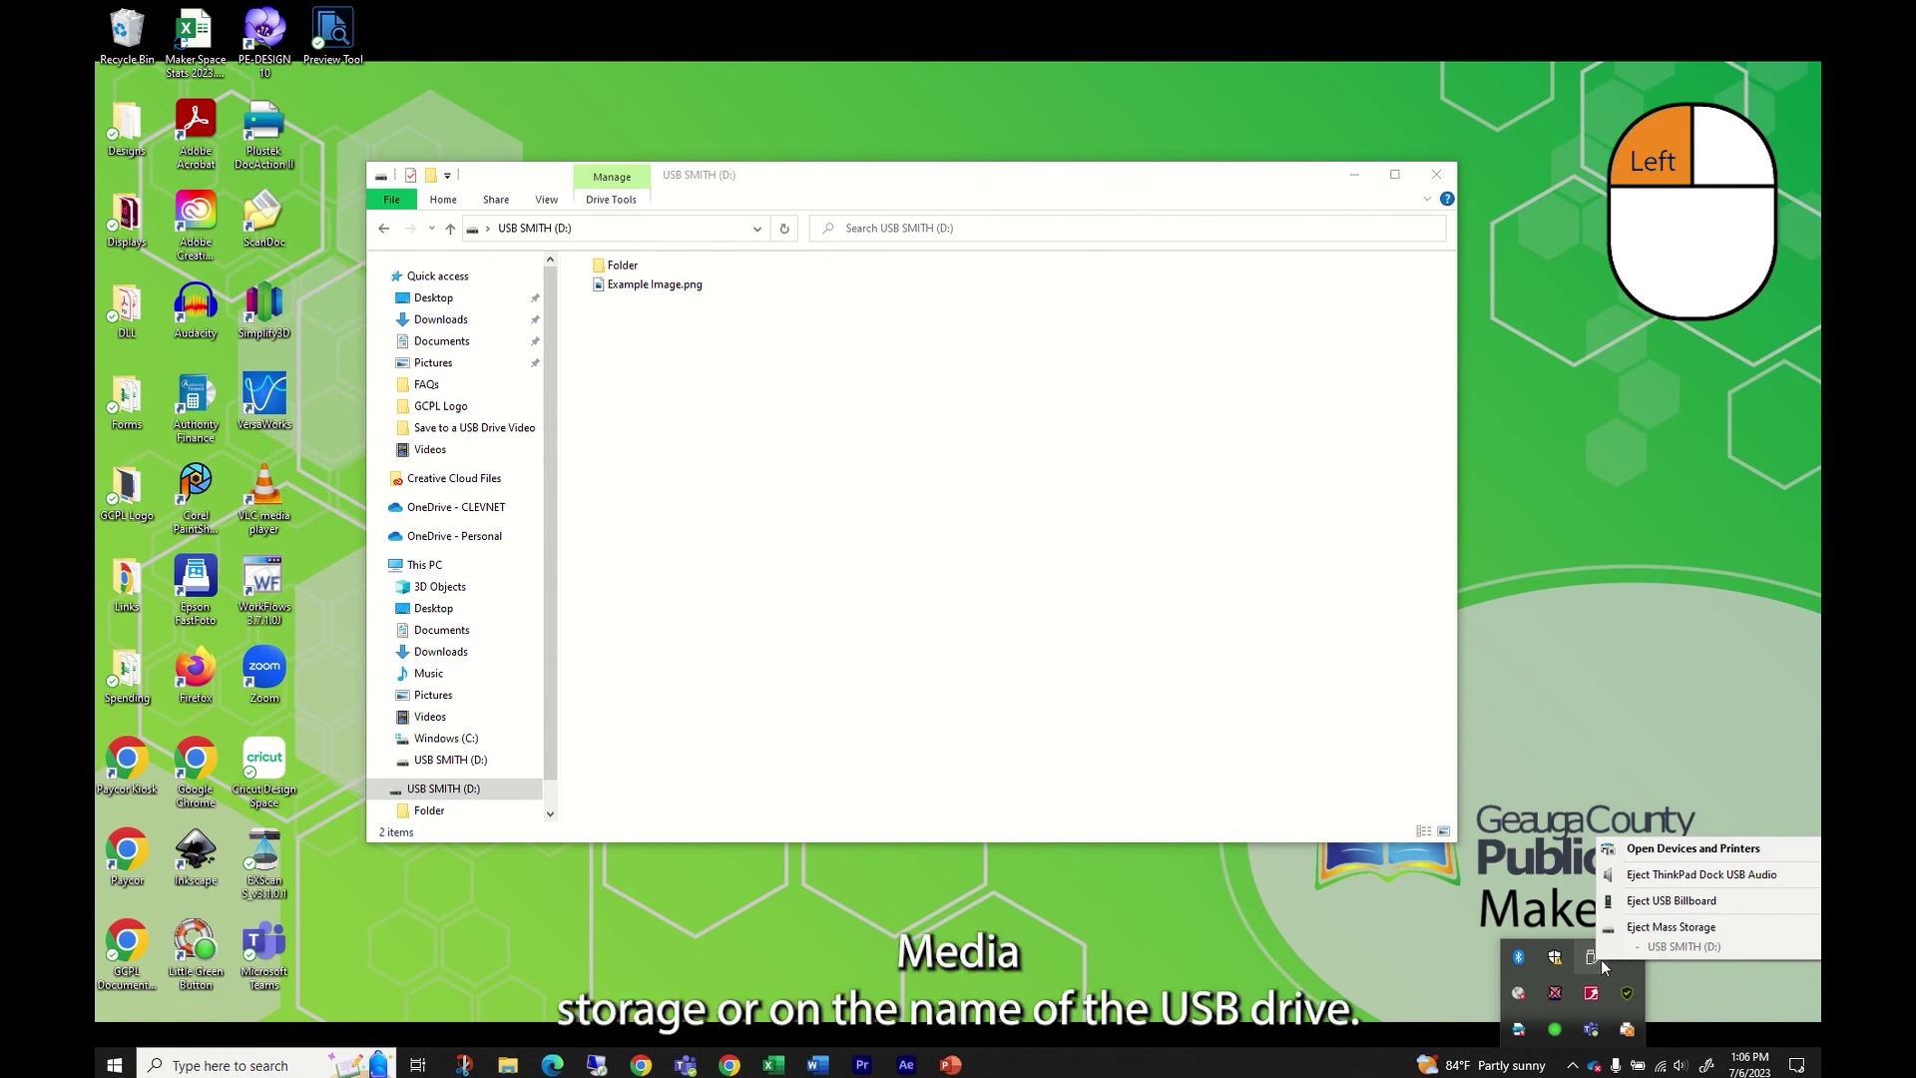
click(1667, 932)
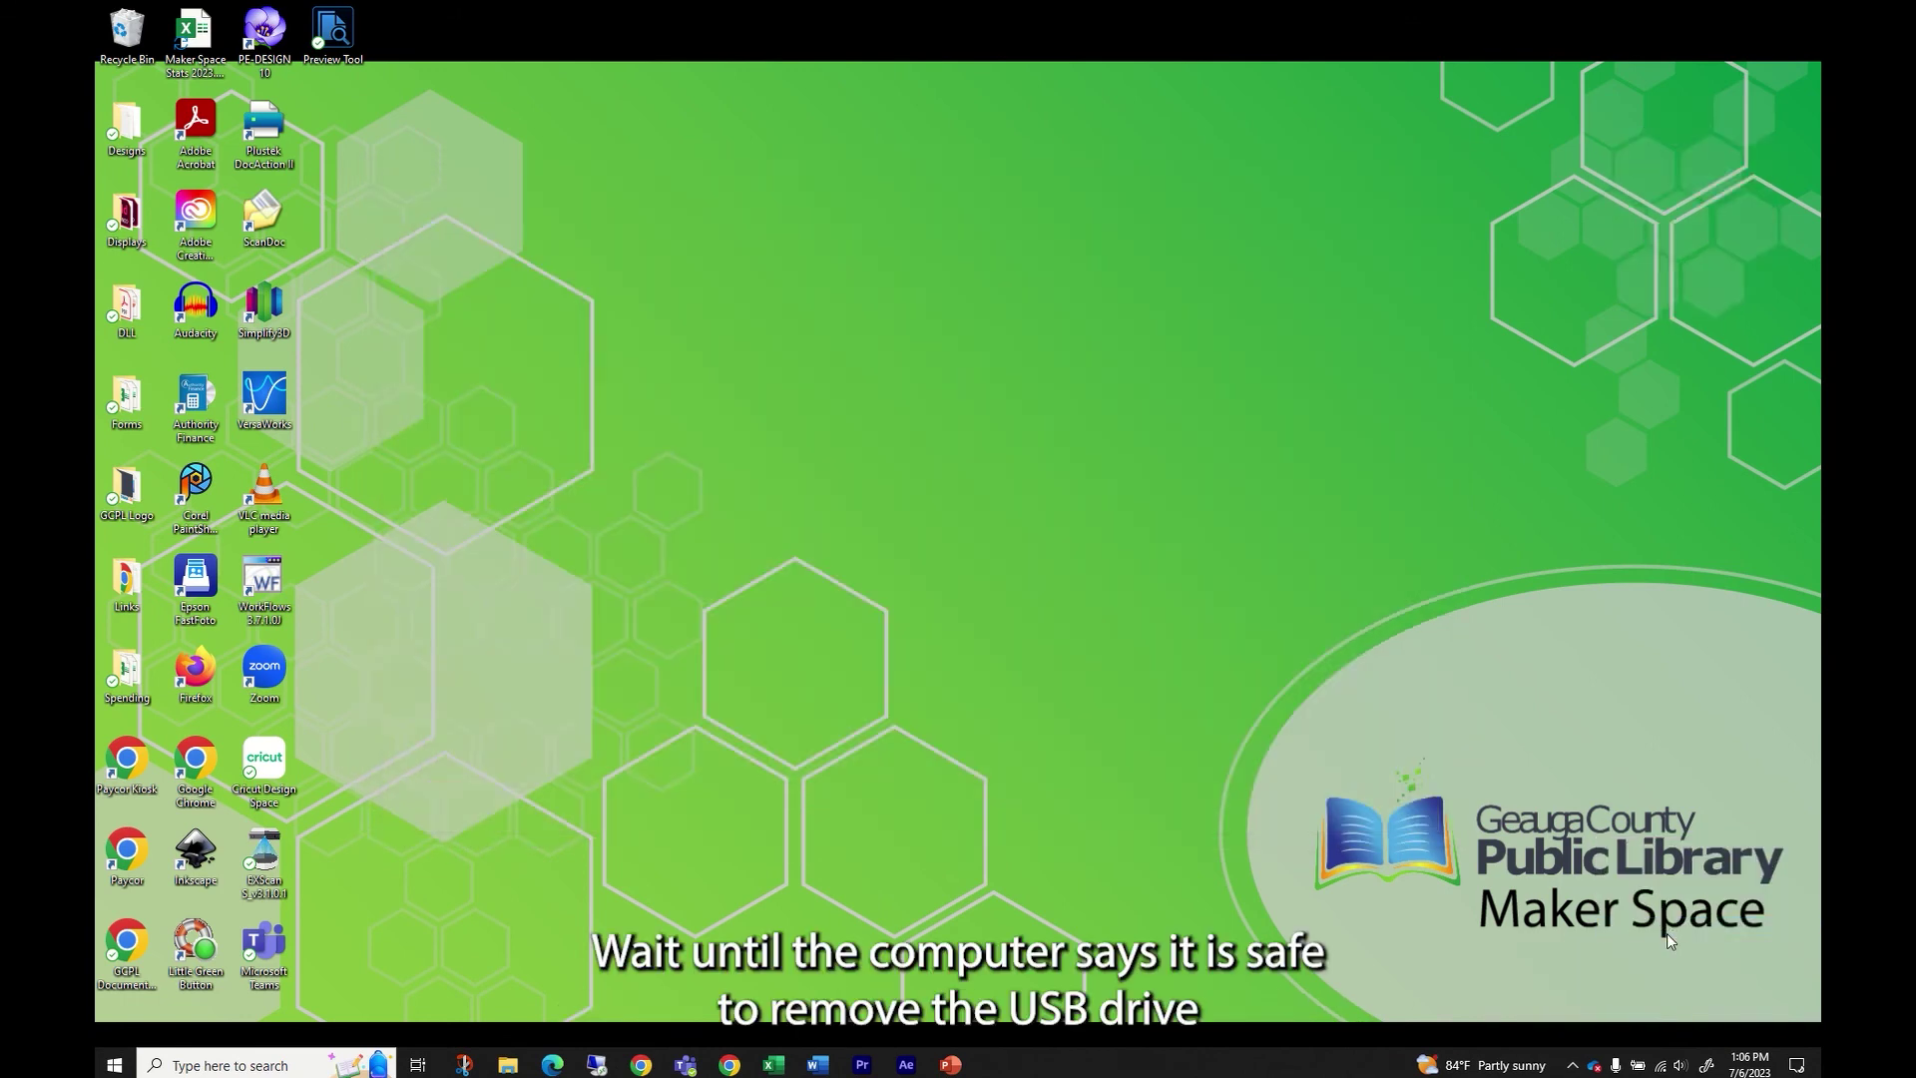